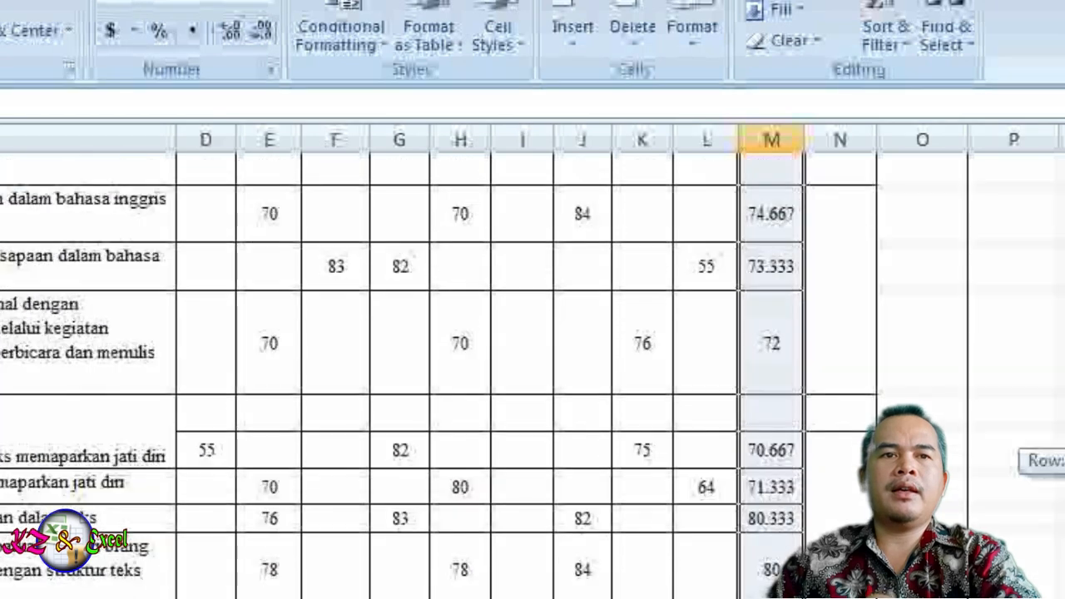
# Format the INDIKATOR scores in column M to show two decimal places.
pyautogui.scroll(-3, 533, 367)
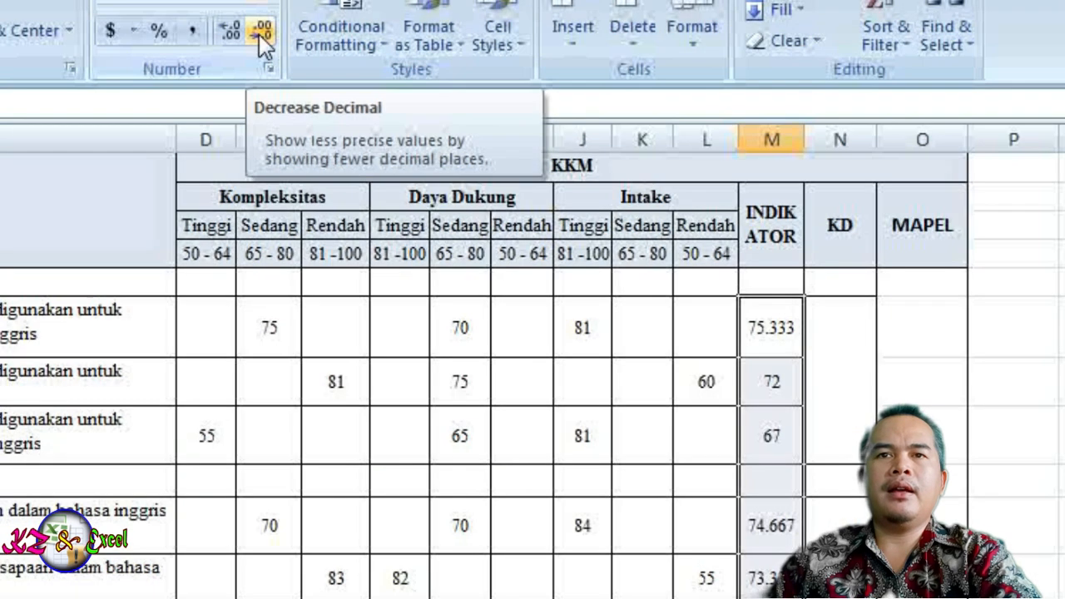
pyautogui.click(422, 114)
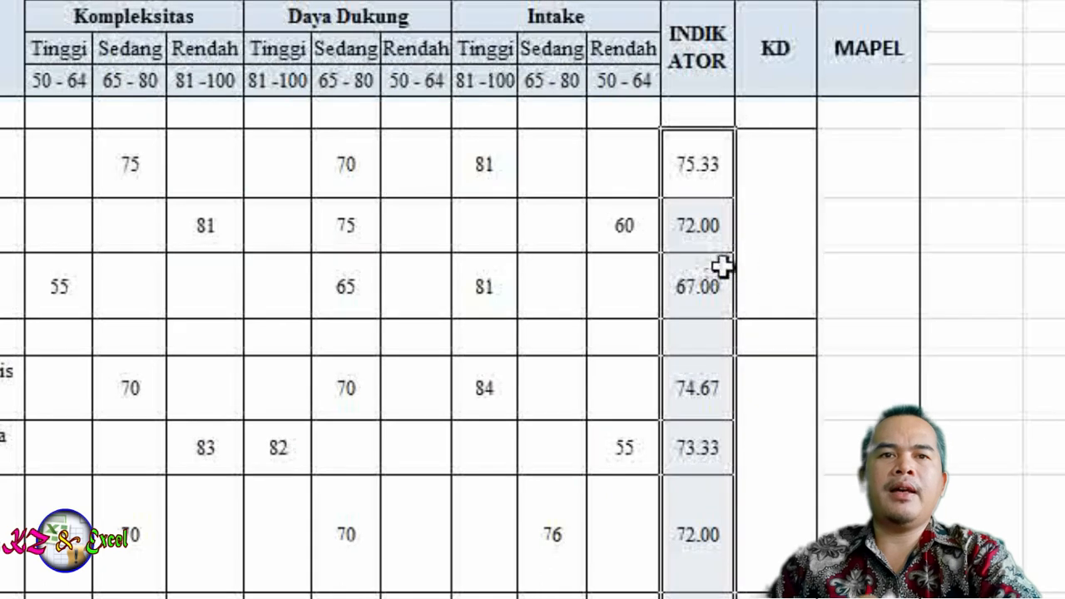
pyautogui.click(752, 257)
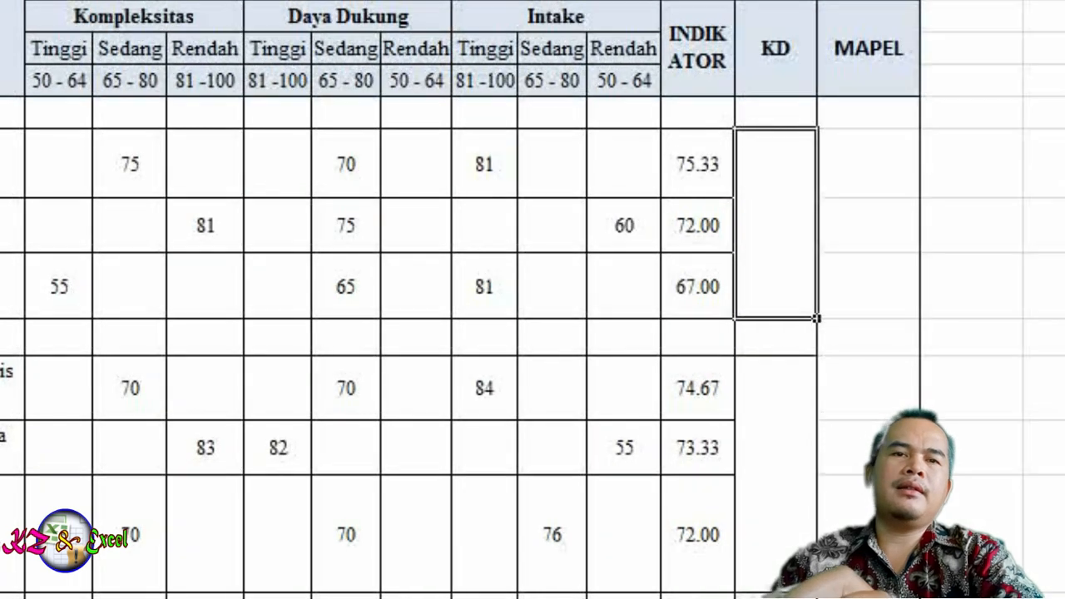
# Enter an AVERAGE formula for the indicator scores M17:M19 in KD cell N16.
pyautogui.moveTo(1064, 143); pyautogui.dragTo(1064, 143)
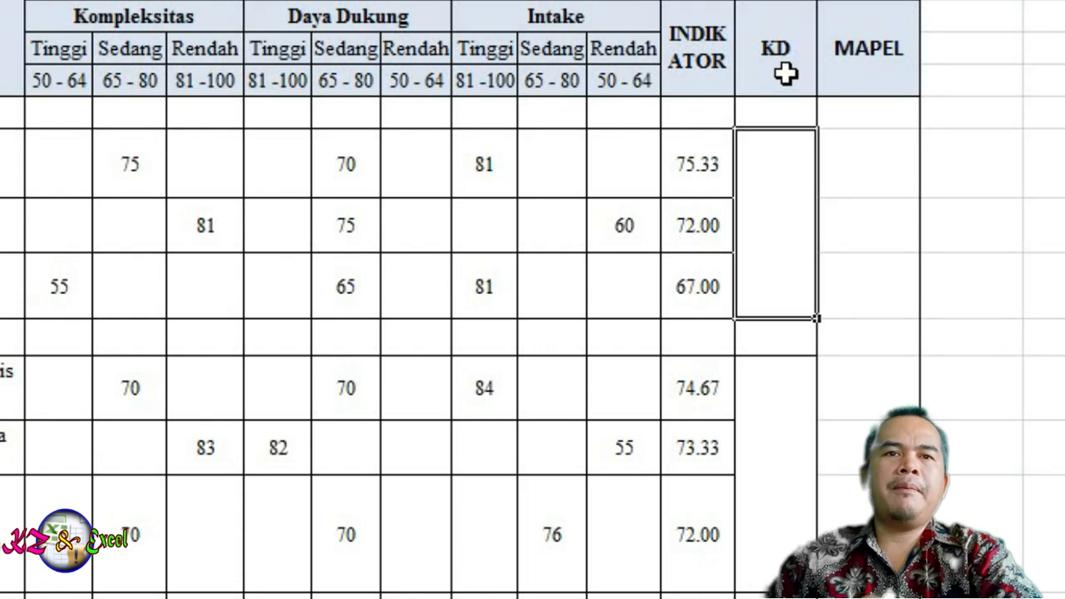
pyautogui.moveTo(1064, 143); pyautogui.dragTo(1064, 143)
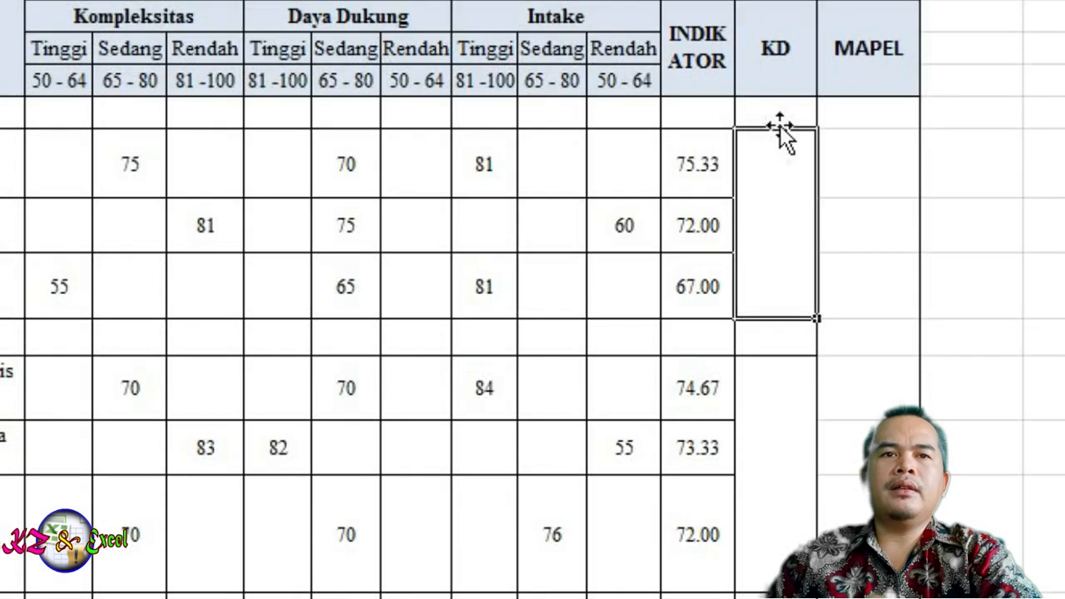
pyautogui.click(698, 160)
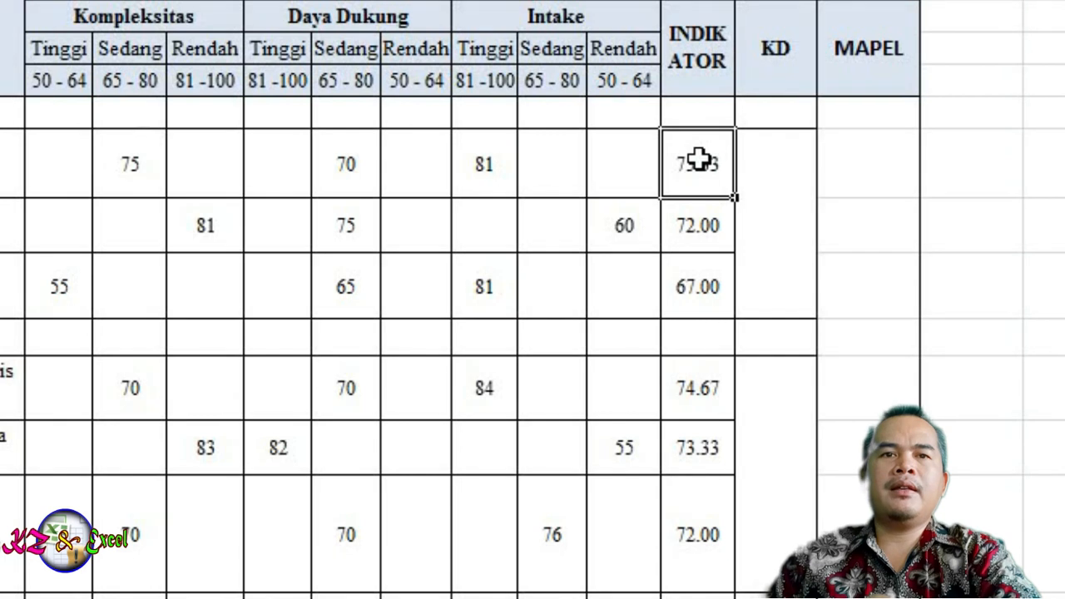
pyautogui.click(779, 111)
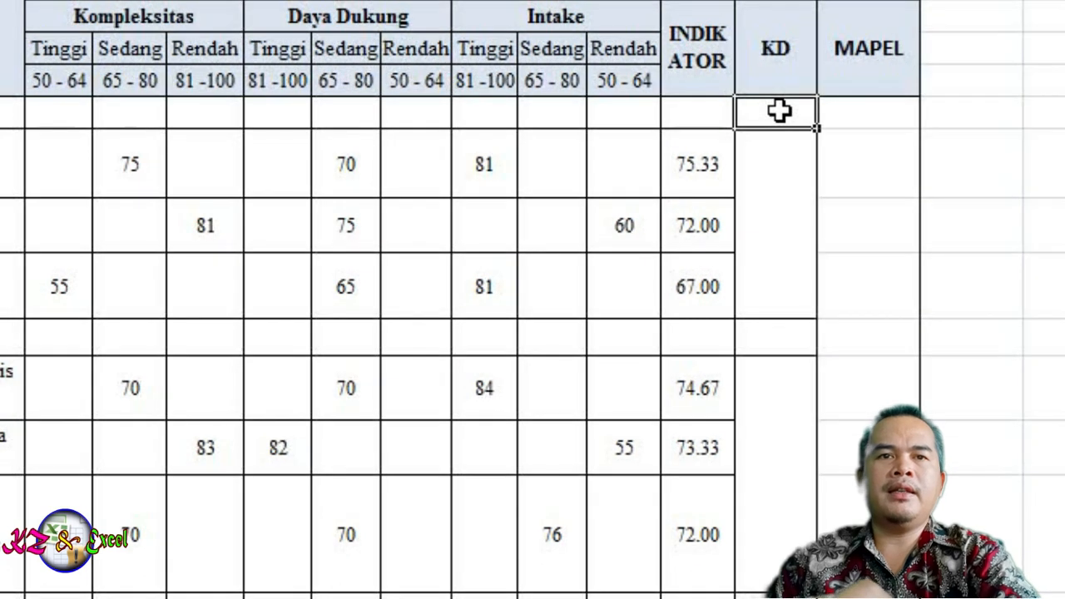
pyautogui.write('=AV')
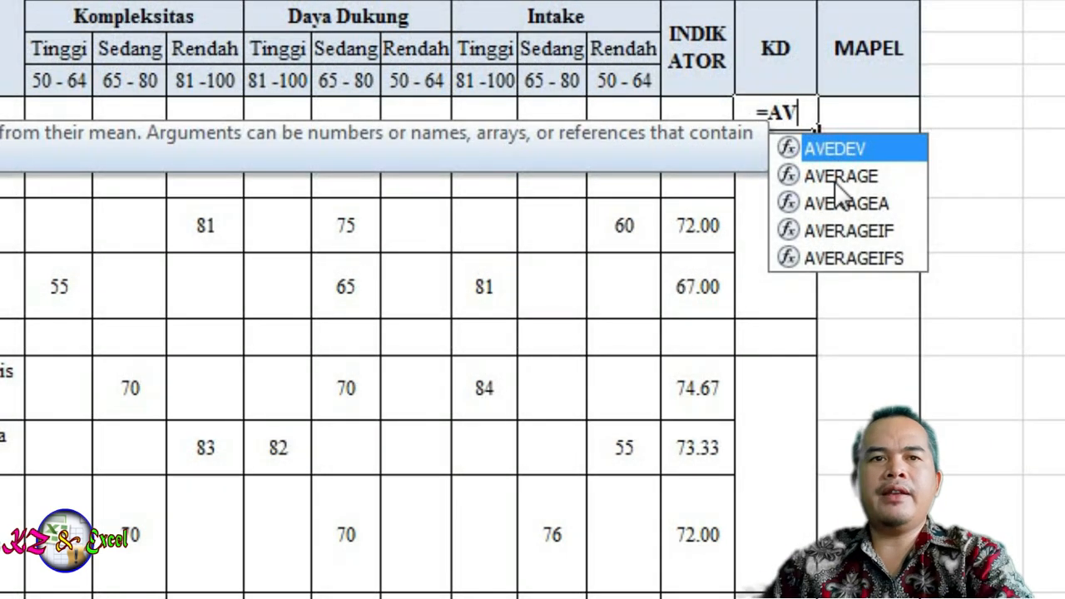
pyautogui.doubleClick(835, 178)
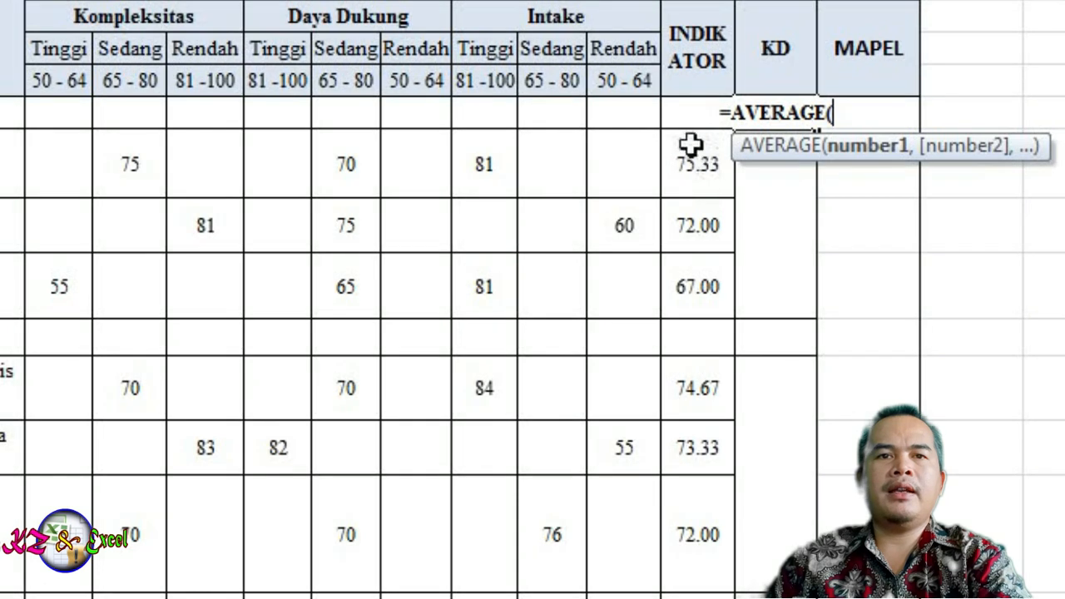
pyautogui.moveTo(691, 158); pyautogui.dragTo(697, 266)
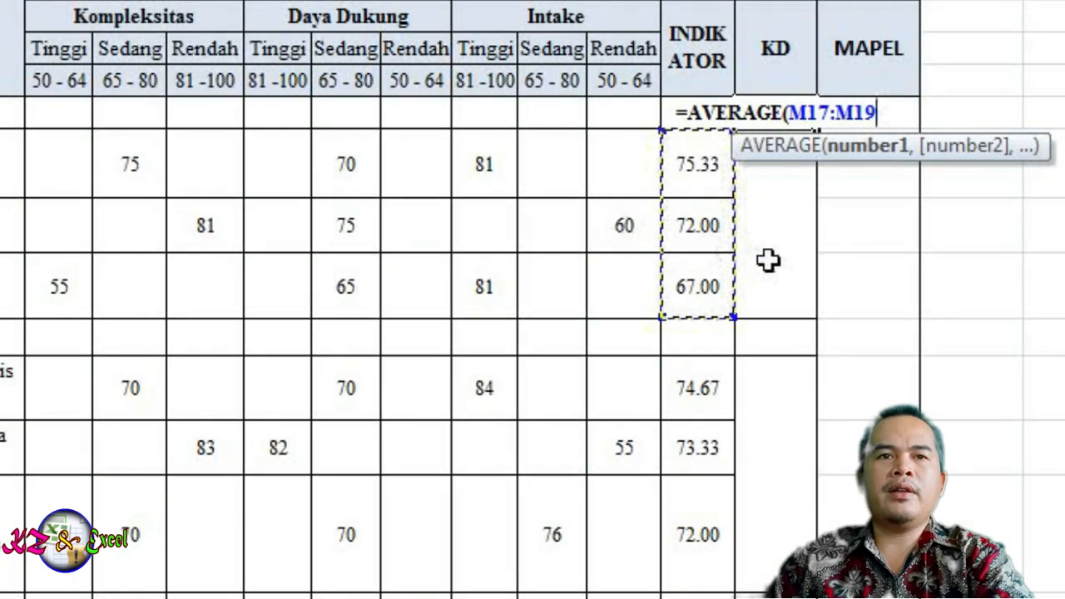
pyautogui.press('Return')
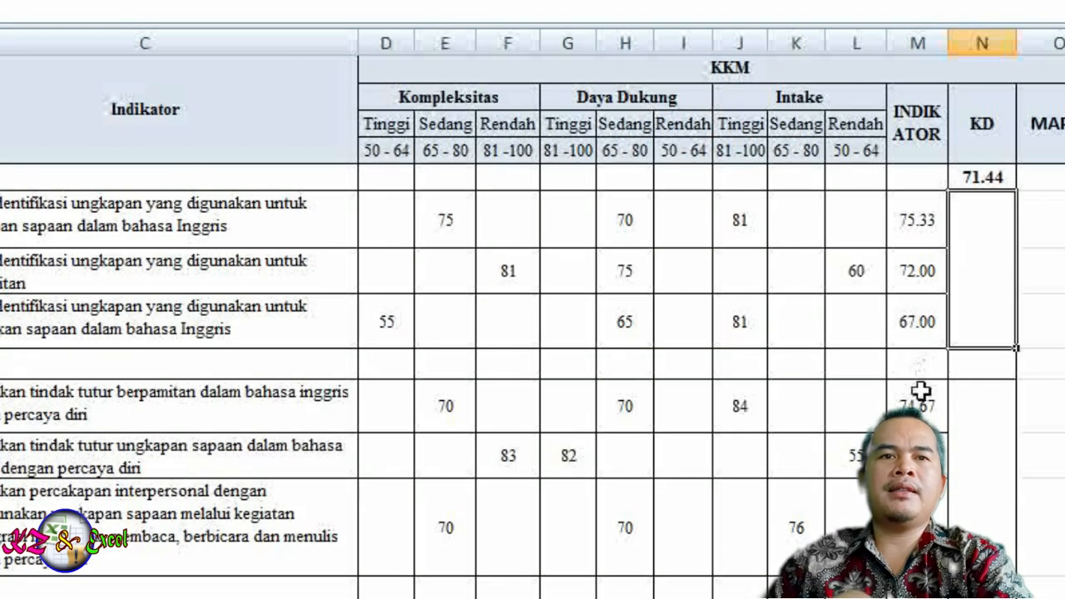
# Calculate the second KD score in cell N20 as the AVERAGE of M21:M23.
pyautogui.click(986, 369)
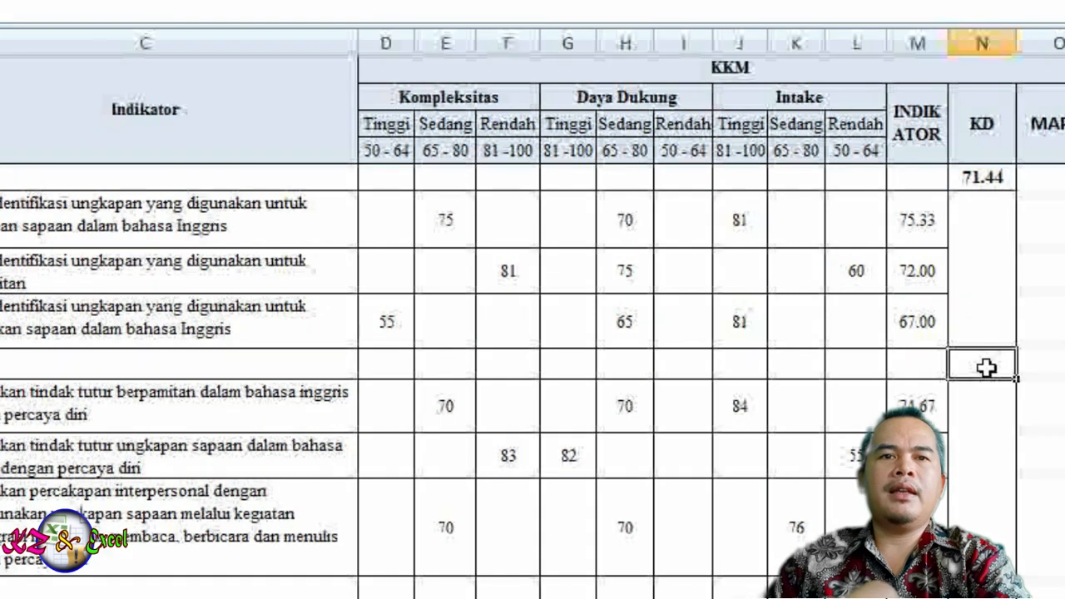
pyautogui.write('=')
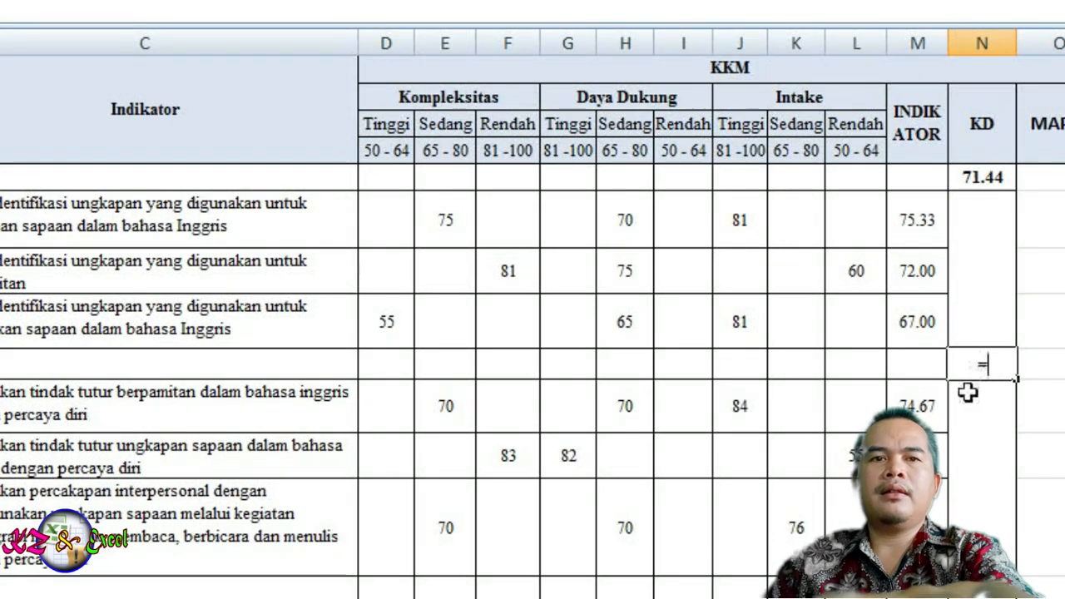
pyautogui.write('AVERA')
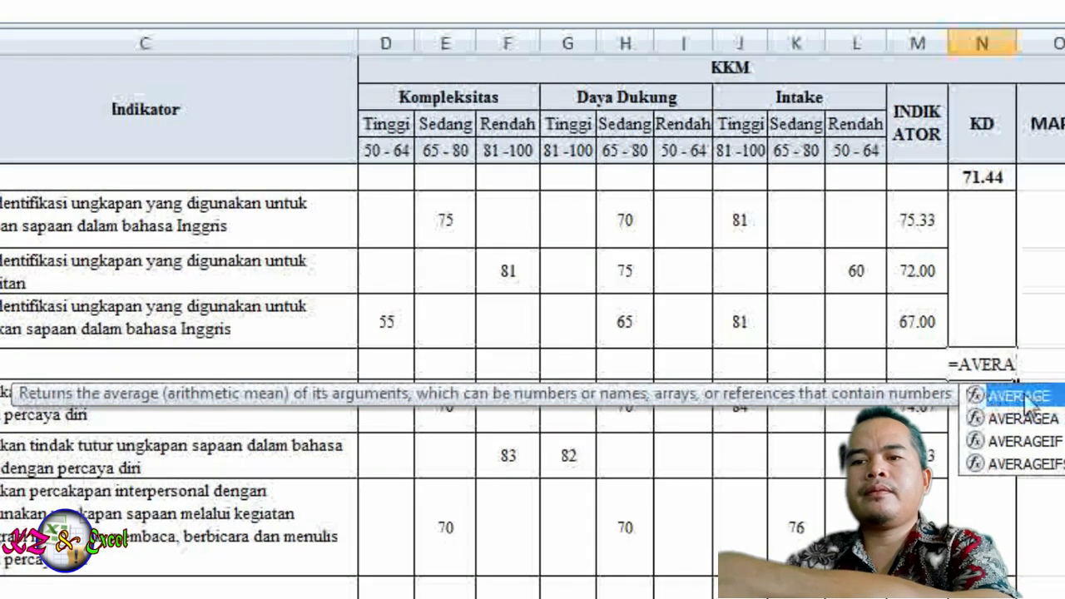
pyautogui.press('Tab')
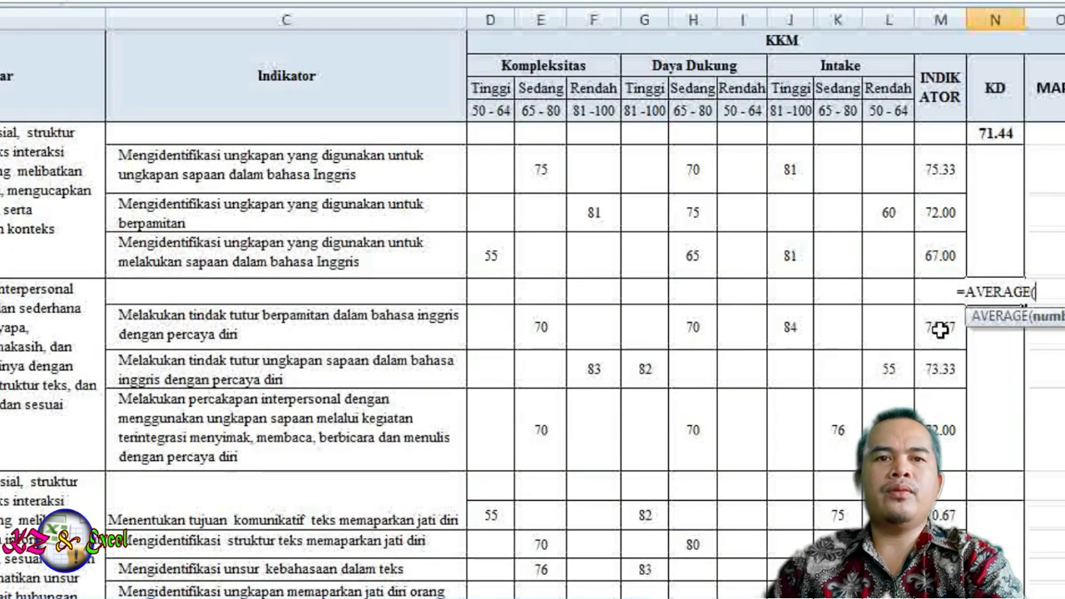
pyautogui.moveTo(940, 330); pyautogui.dragTo(947, 420)
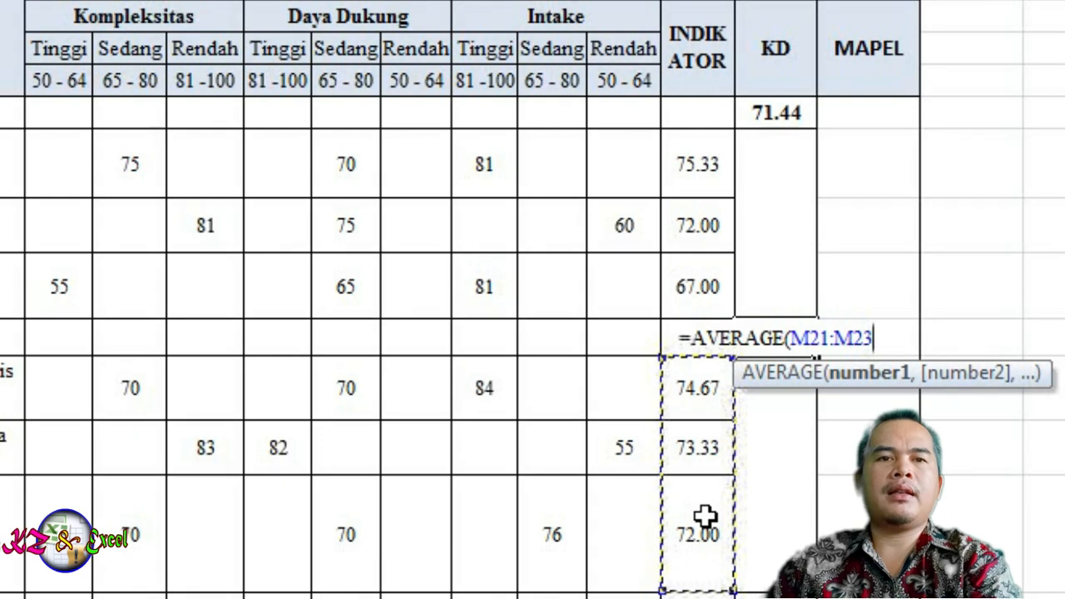
pyautogui.press('Return')
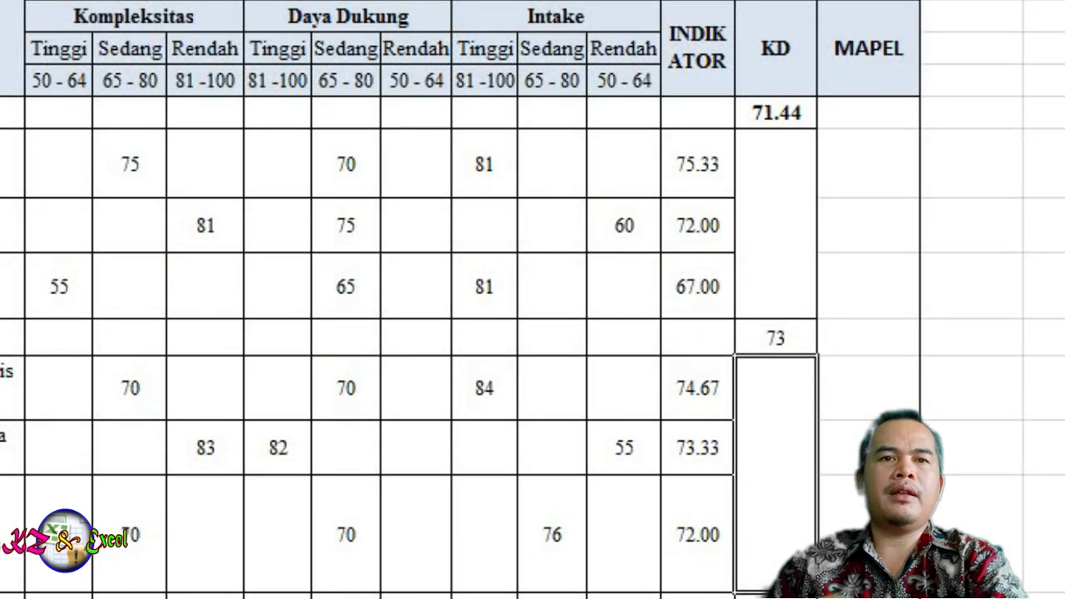
# Calculate the third KD score in cell N24 with an AVERAGE formula over M25:M28.
pyautogui.moveTo(1064, 138); pyautogui.dragTo(1064, 159)
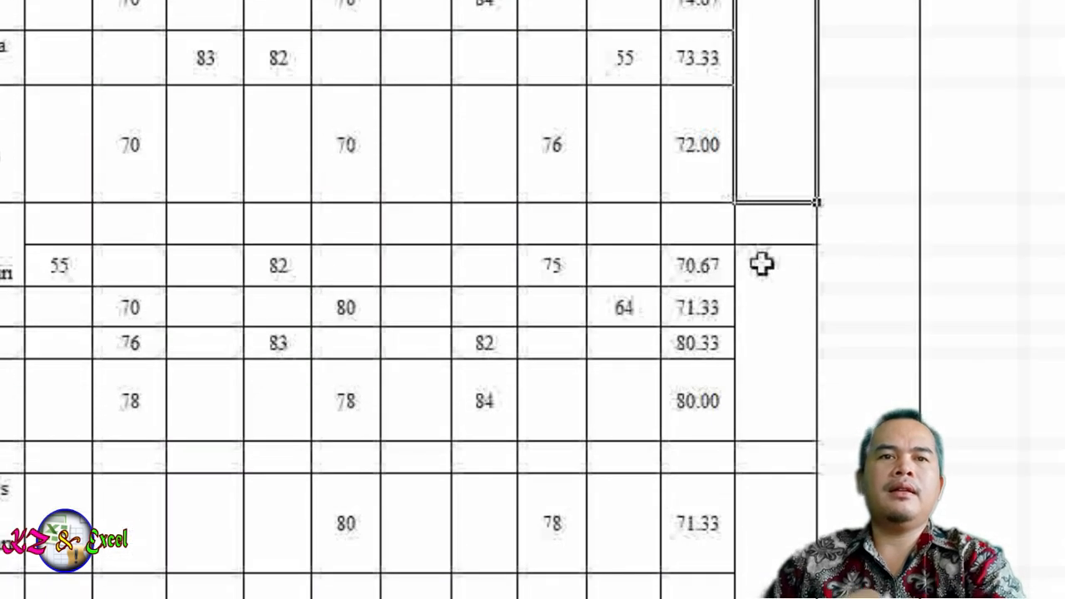
pyautogui.click(778, 225)
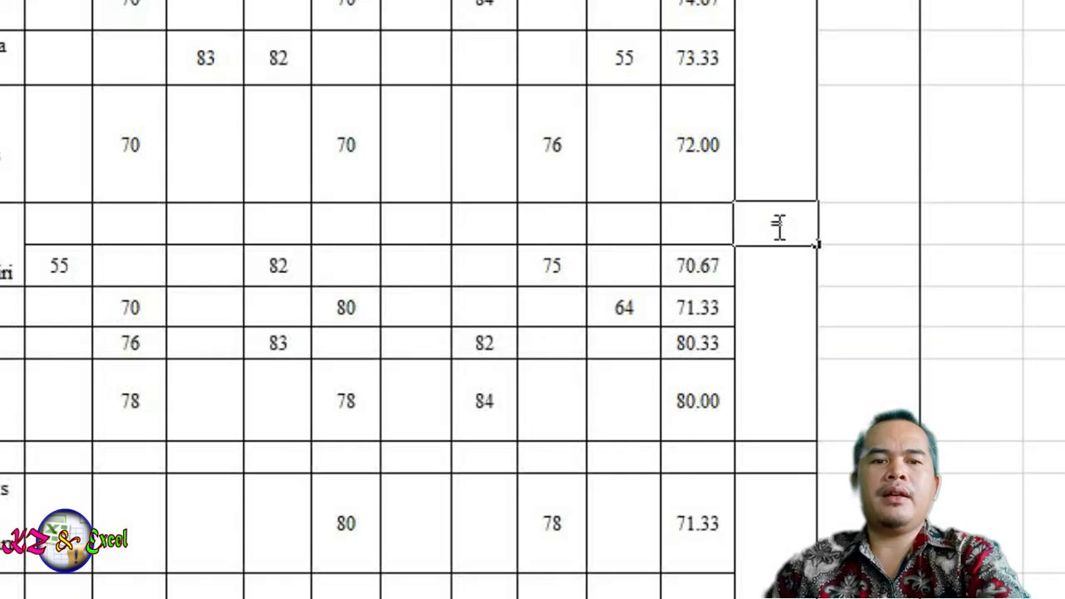
pyautogui.write('=AVERA')
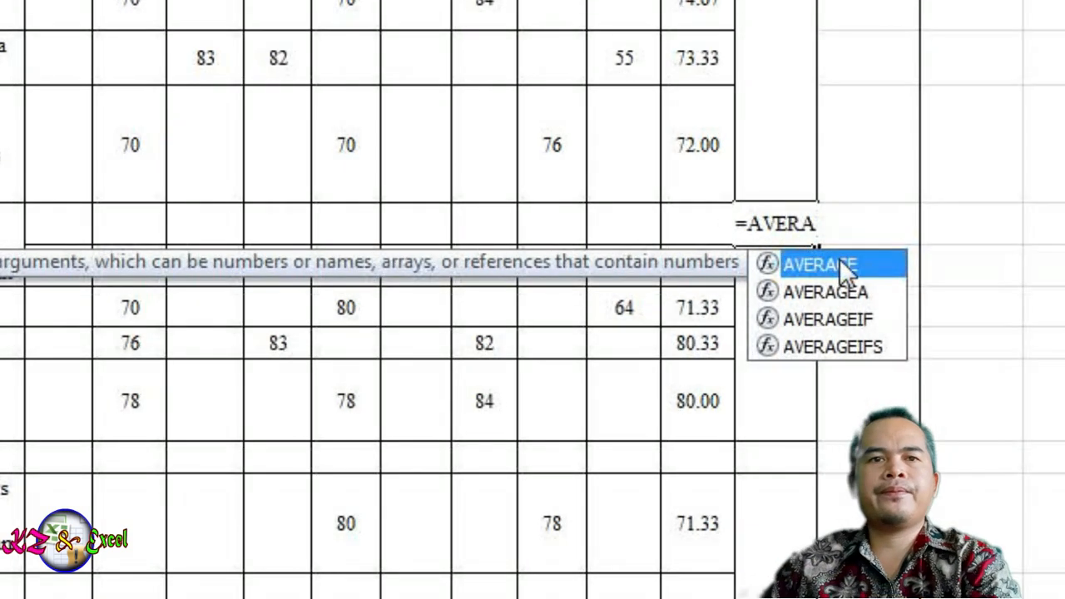
pyautogui.doubleClick(843, 269)
pyautogui.moveTo(698, 266); pyautogui.dragTo(697, 388)
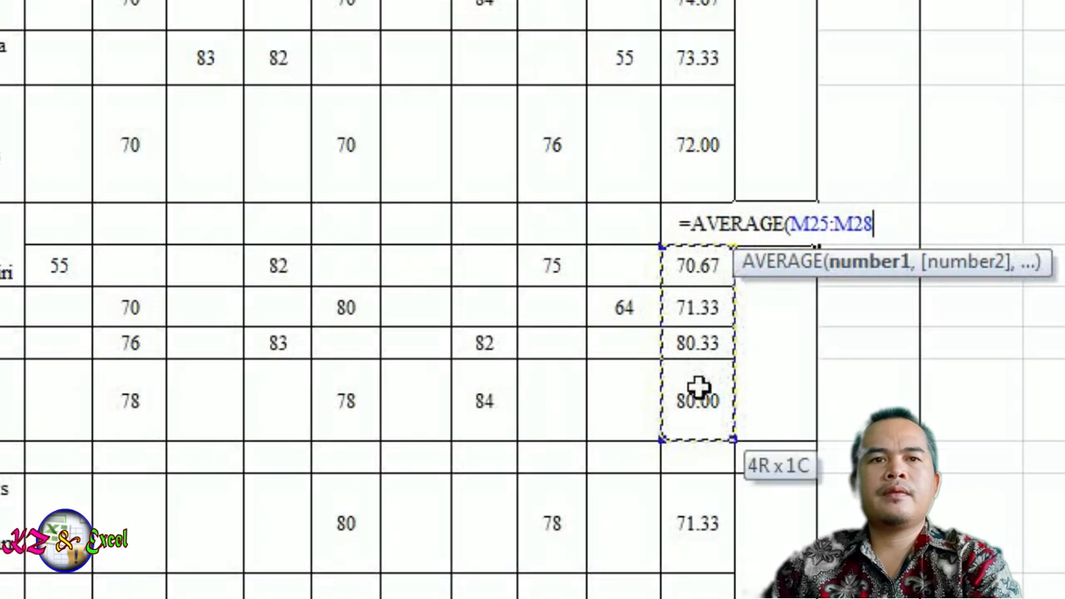
pyautogui.press('Return')
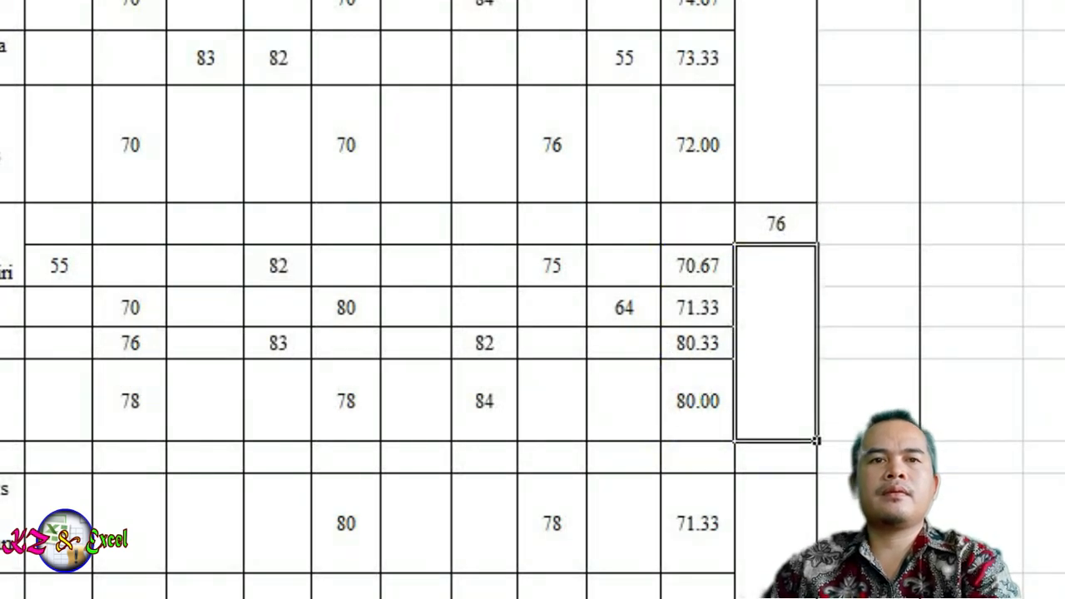
# Calculate the fourth KD score in cell N29 as the AVERAGE of the two indicator scores M30:M31.
pyautogui.moveTo(1064, 210); pyautogui.dragTo(1064, 223)
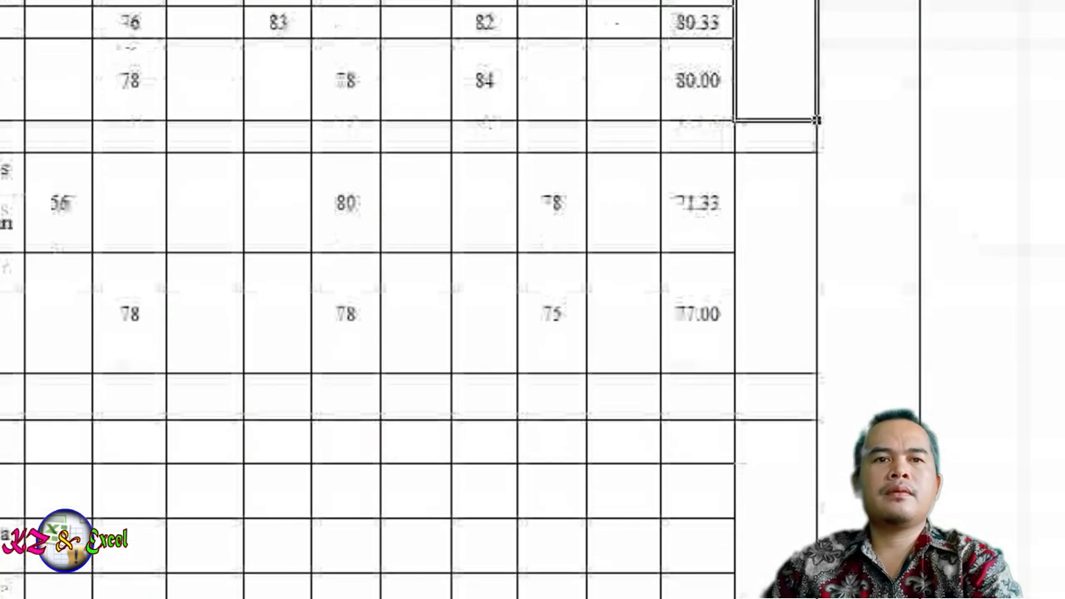
pyautogui.click(789, 129)
pyautogui.write('=')
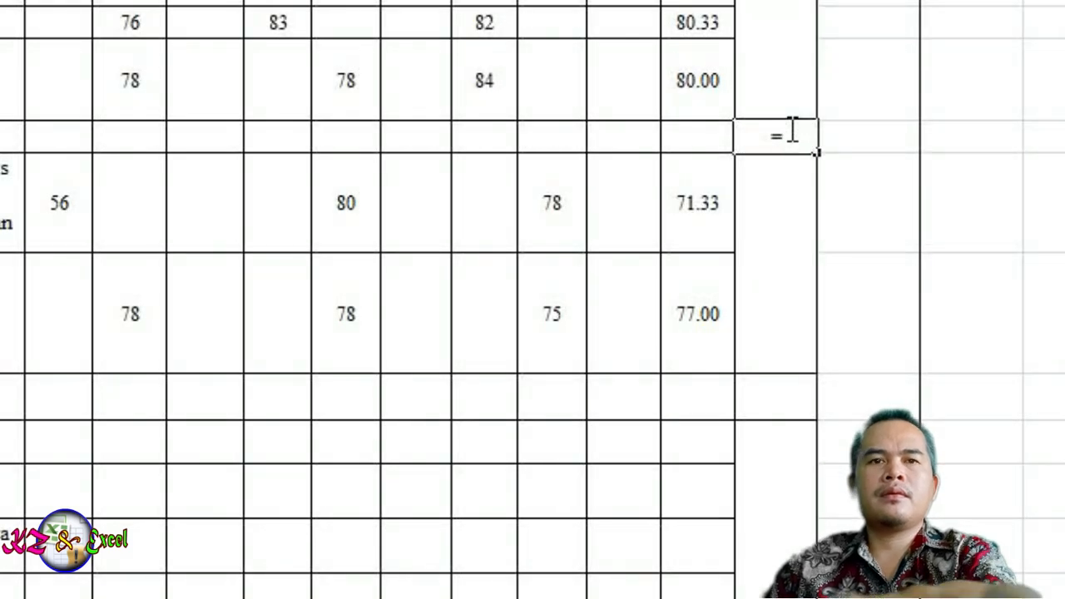
pyautogui.write('AVERA')
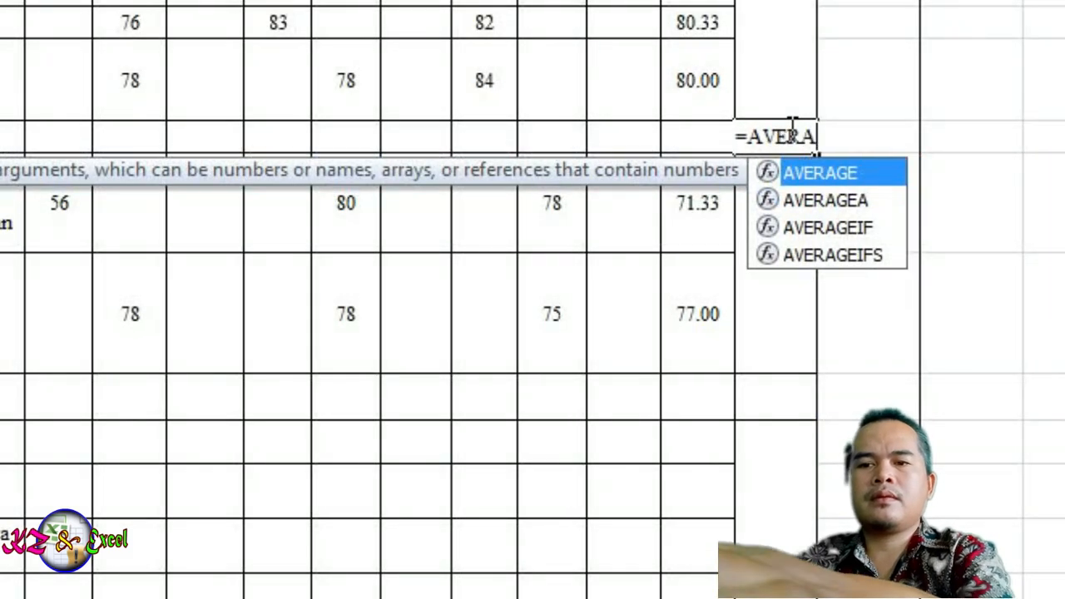
pyautogui.doubleClick(842, 174)
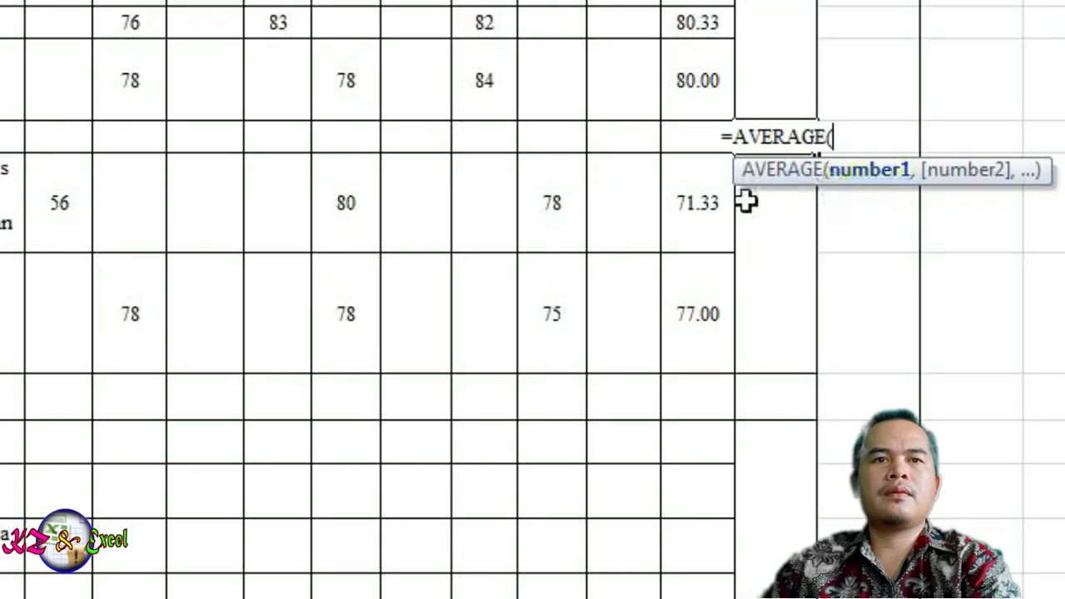
pyautogui.moveTo(701, 193); pyautogui.dragTo(702, 274)
pyautogui.press('Return')
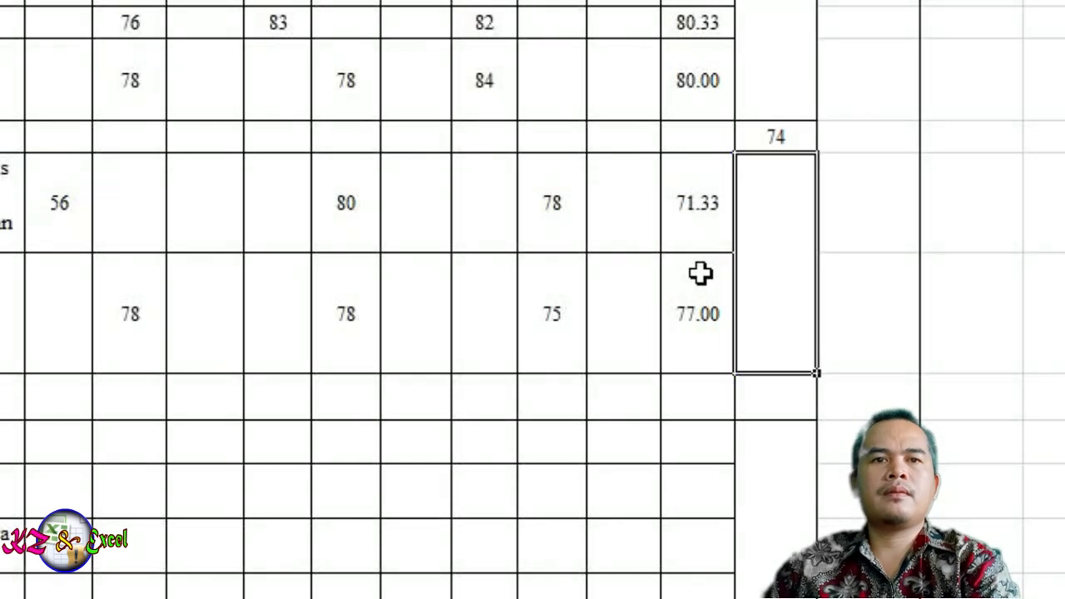
# Calculate the MAPEL score in cell O16 as the AVERAGE of the KD scores from N16 through the last filled KD block.
pyautogui.moveTo(1064, 276); pyautogui.dragTo(1064, 235)
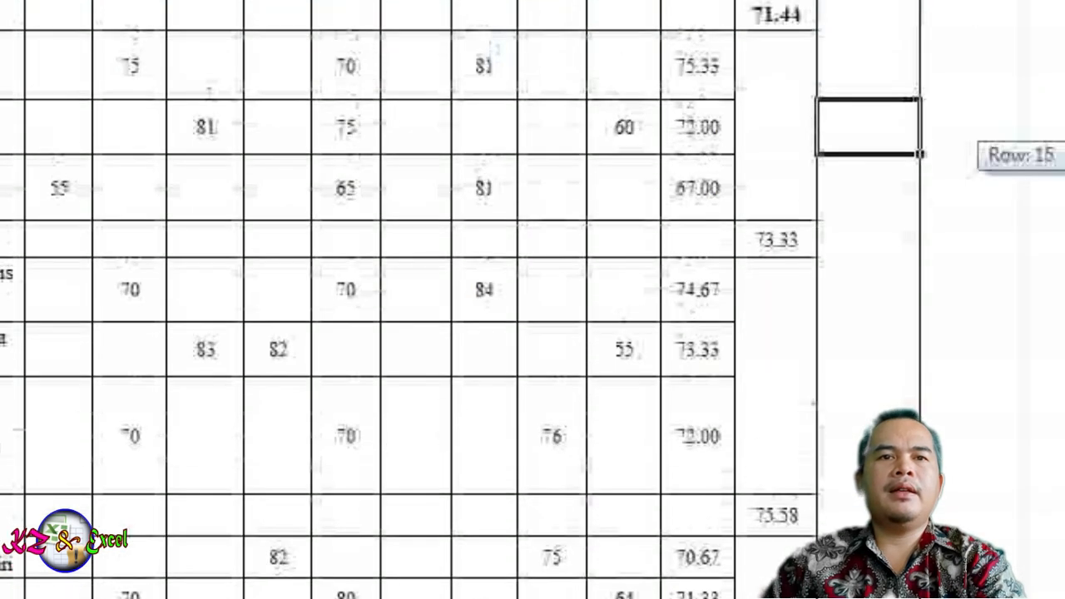
pyautogui.moveTo(1064, 155); pyautogui.dragTo(1064, 126)
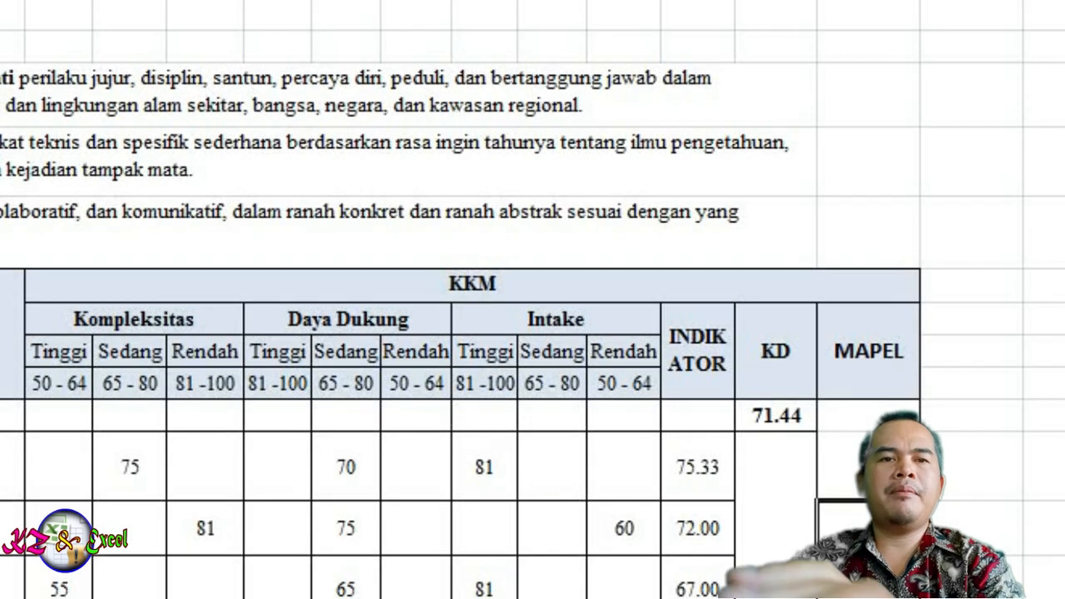
pyautogui.moveTo(1064, 82); pyautogui.dragTo(1064, 76)
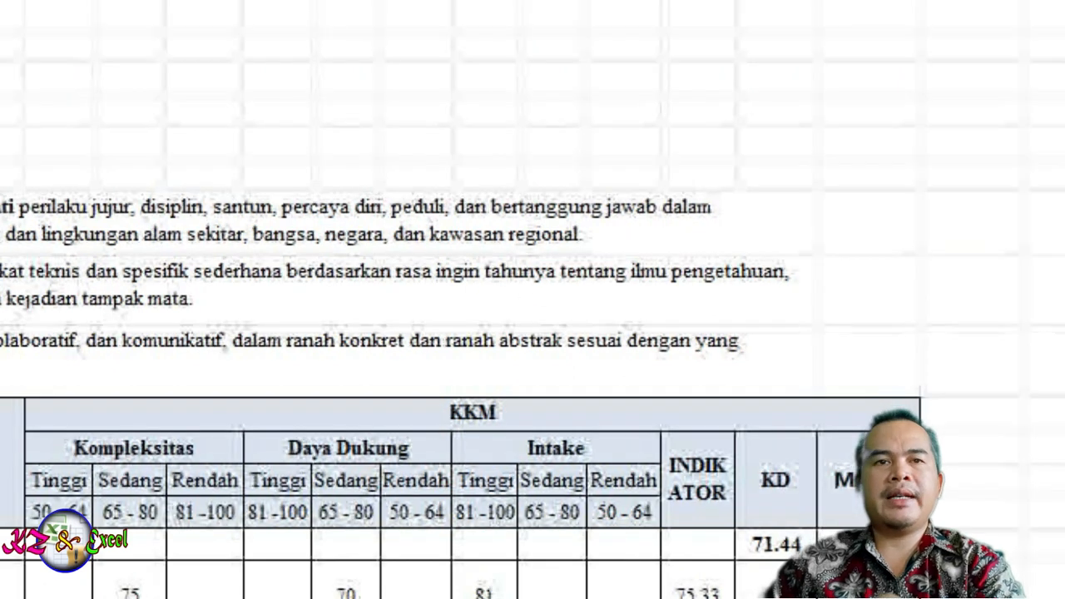
pyautogui.moveTo(1064, 67); pyautogui.dragTo(1064, 84)
pyautogui.click(853, 257)
pyautogui.write('=')
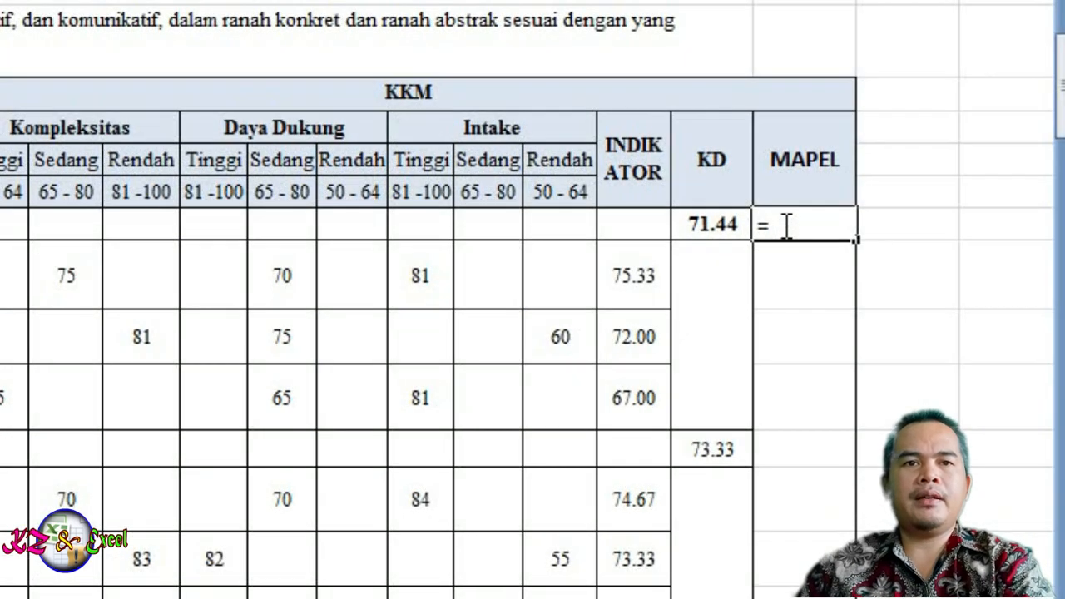
pyautogui.write('A')
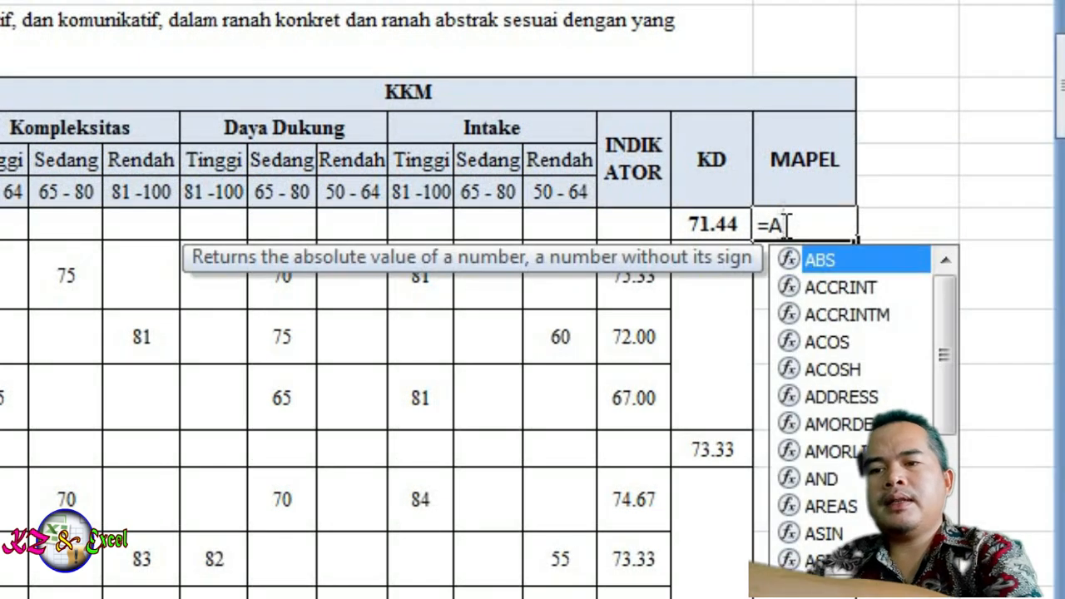
pyautogui.write('VERA')
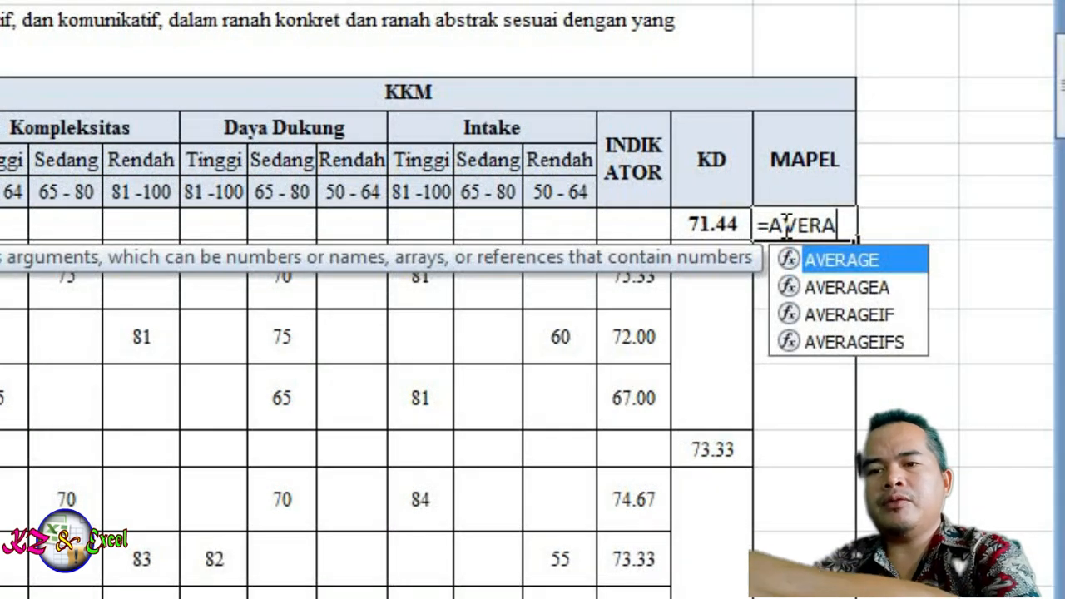
pyautogui.write('GE')
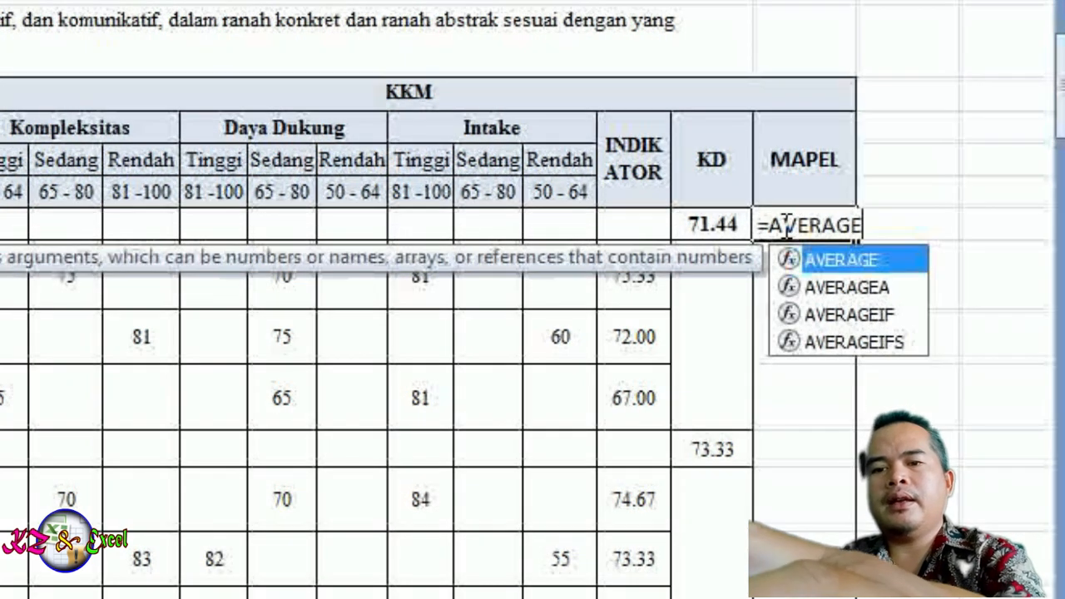
pyautogui.doubleClick(892, 262)
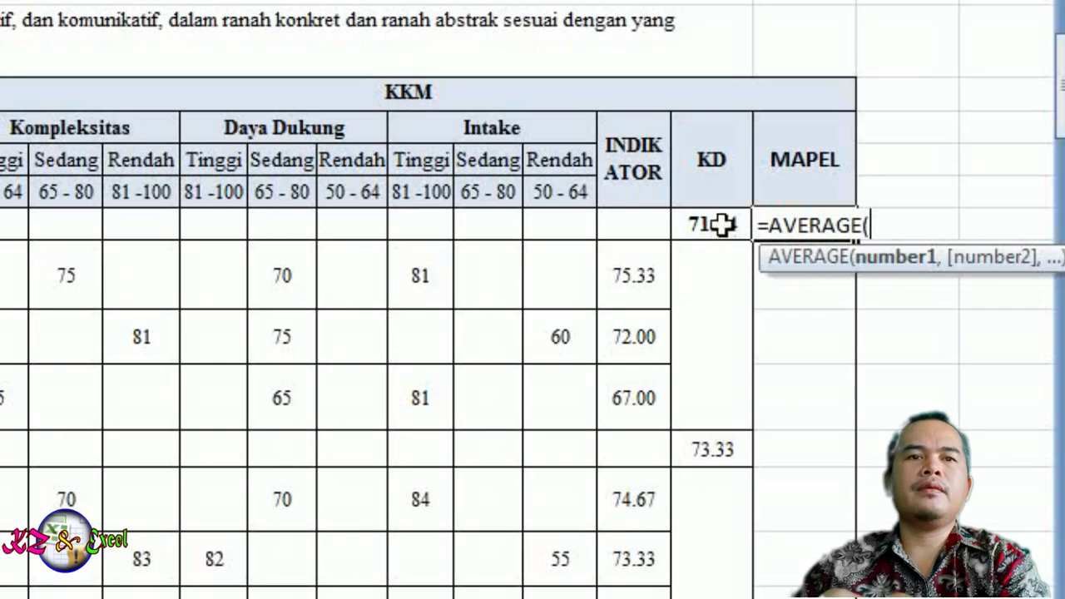
pyautogui.moveTo(715, 224); pyautogui.dragTo(723, 141)
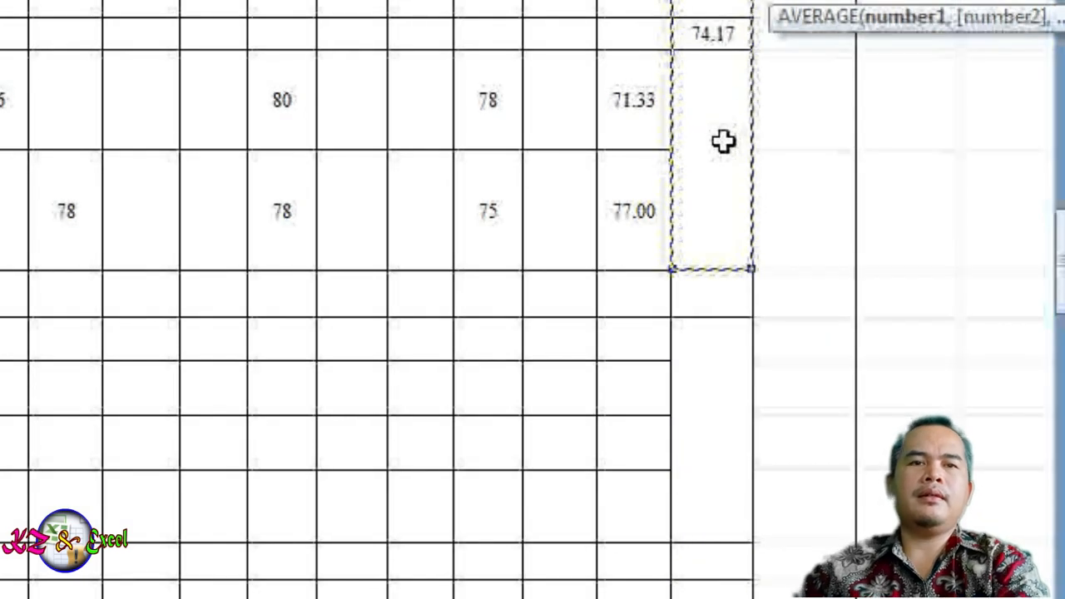
pyautogui.press('Return')
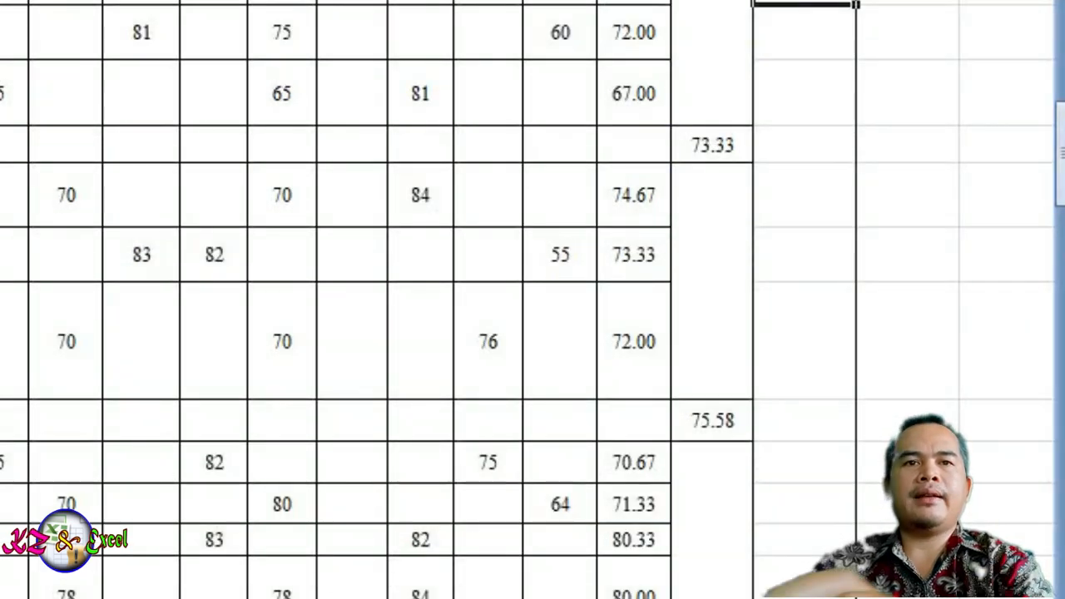
# Center the MAPEL score horizontally in cell O16.
pyautogui.moveTo(1060, 154); pyautogui.dragTo(1050, 103)
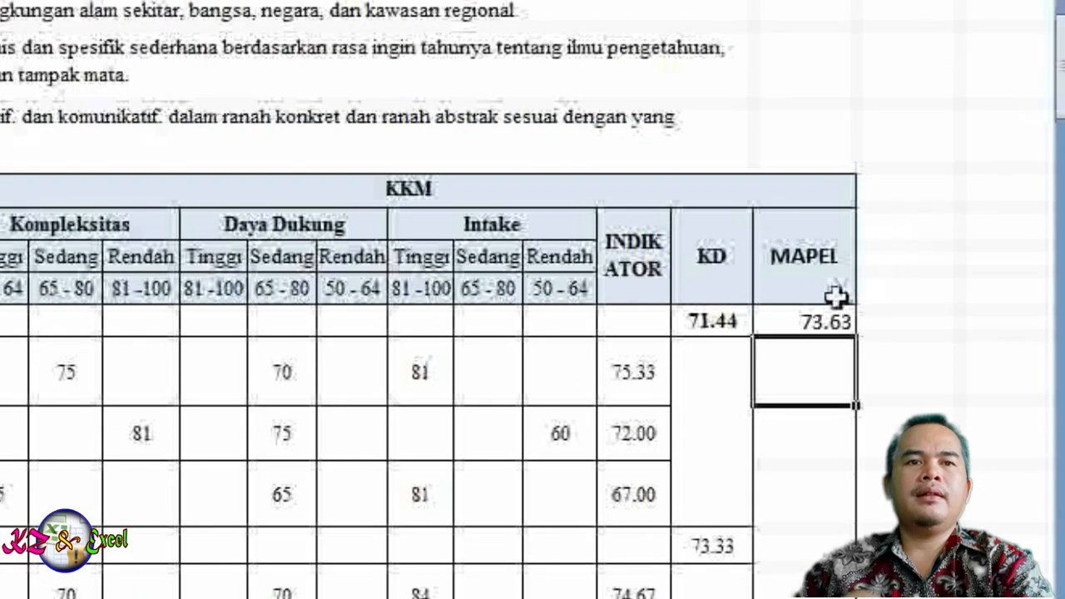
pyautogui.click(811, 320)
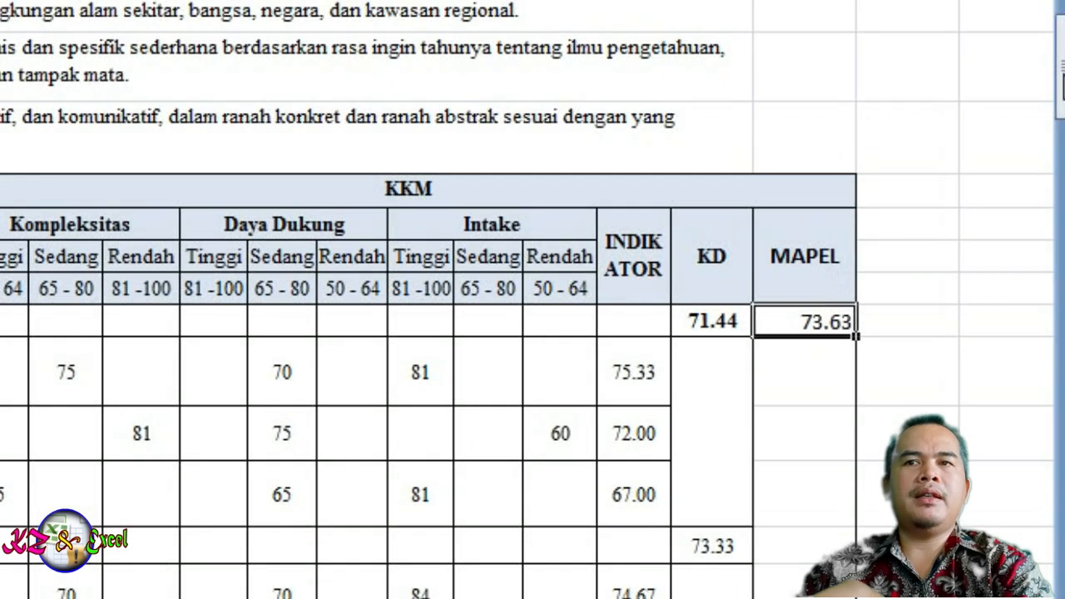
pyautogui.moveTo(1060, 67); pyautogui.dragTo(1058, 52)
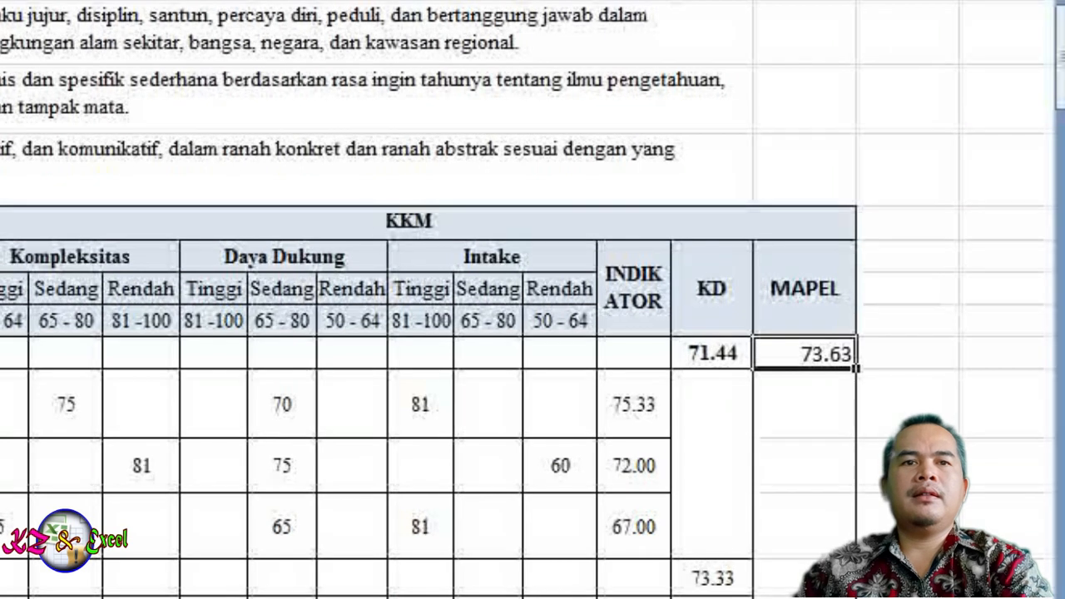
pyautogui.hotkey('alt', 'h')
pyautogui.press('a')
pyautogui.press('c')
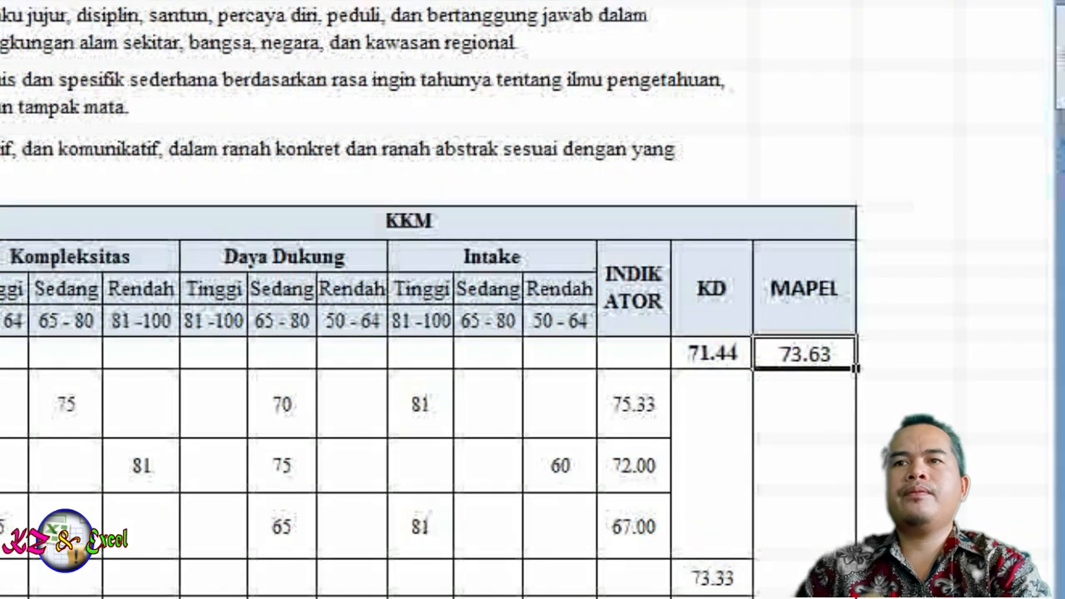
# Link the empty header value below the semester entry "Ganjil" to the MAPEL score with the formula =O16.
pyautogui.moveTo(1061, 75); pyautogui.dragTo(1061, 69)
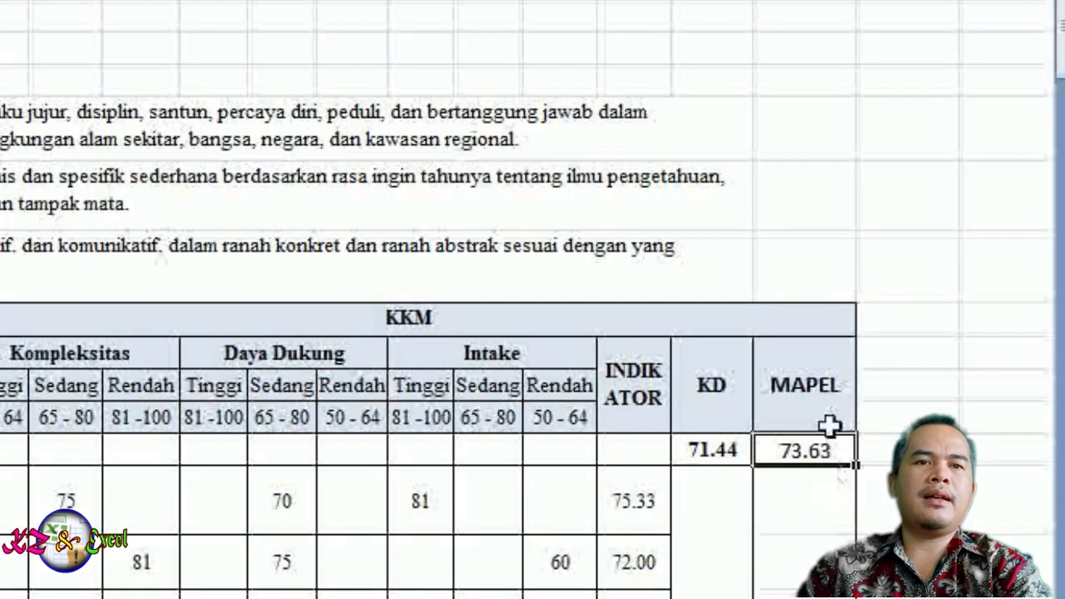
pyautogui.click(1061, 42)
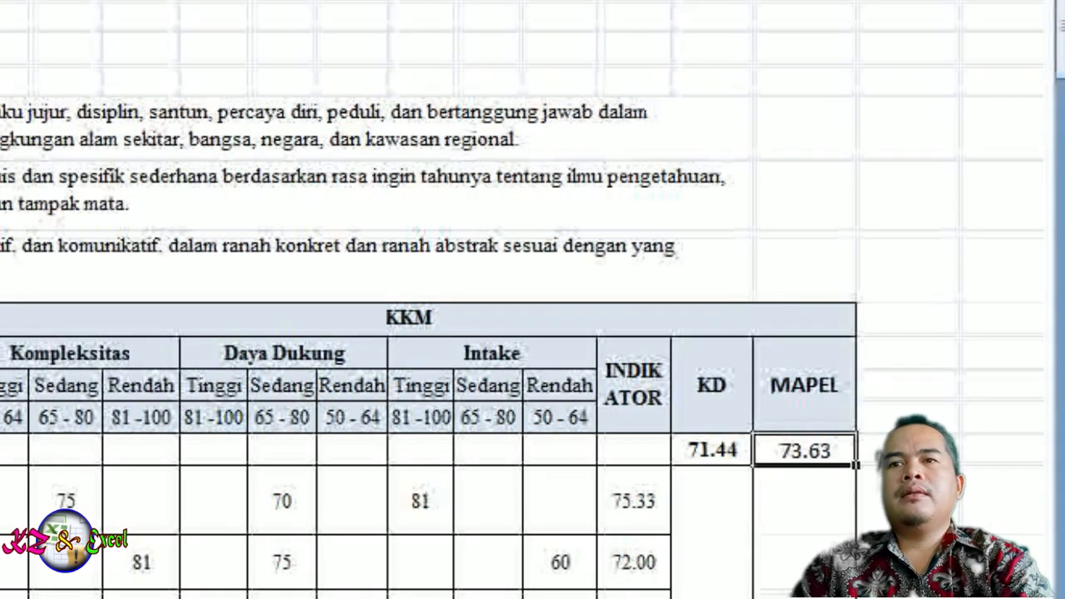
pyautogui.click(242, 331)
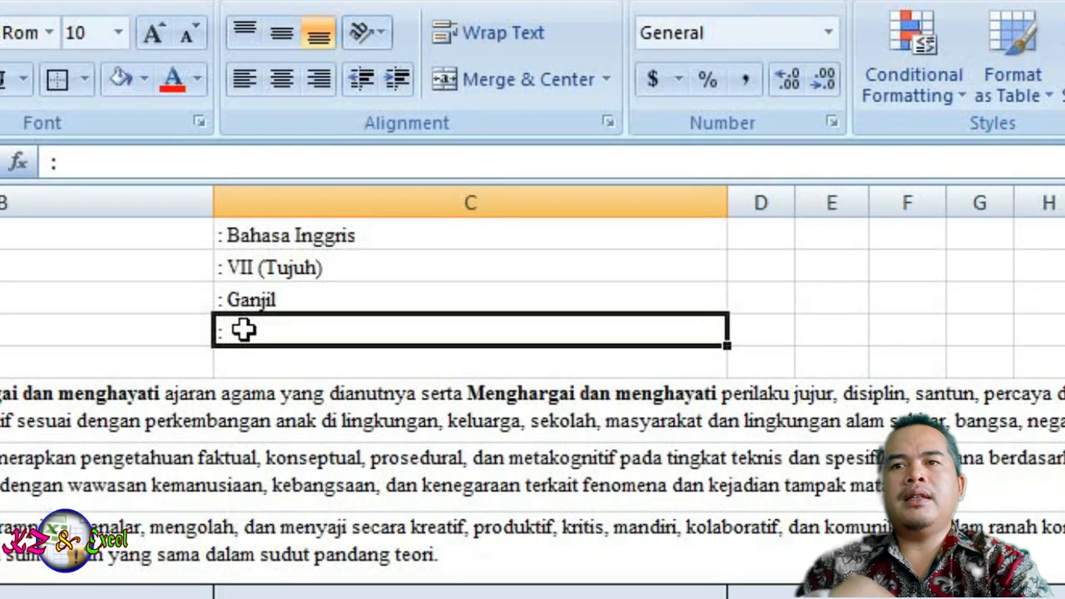
pyautogui.write('=')
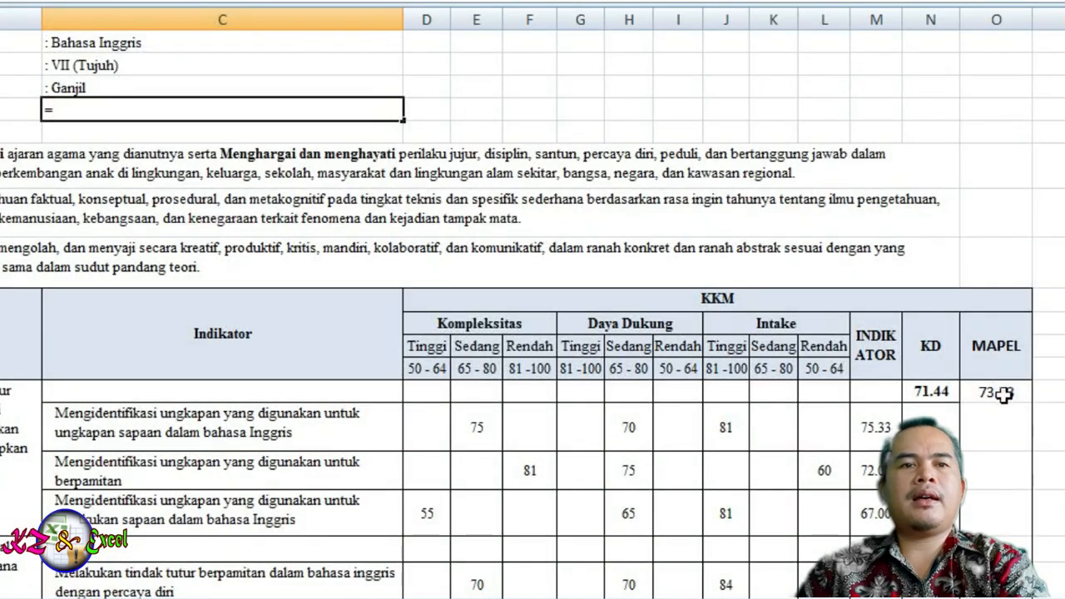
pyautogui.click(1003, 392)
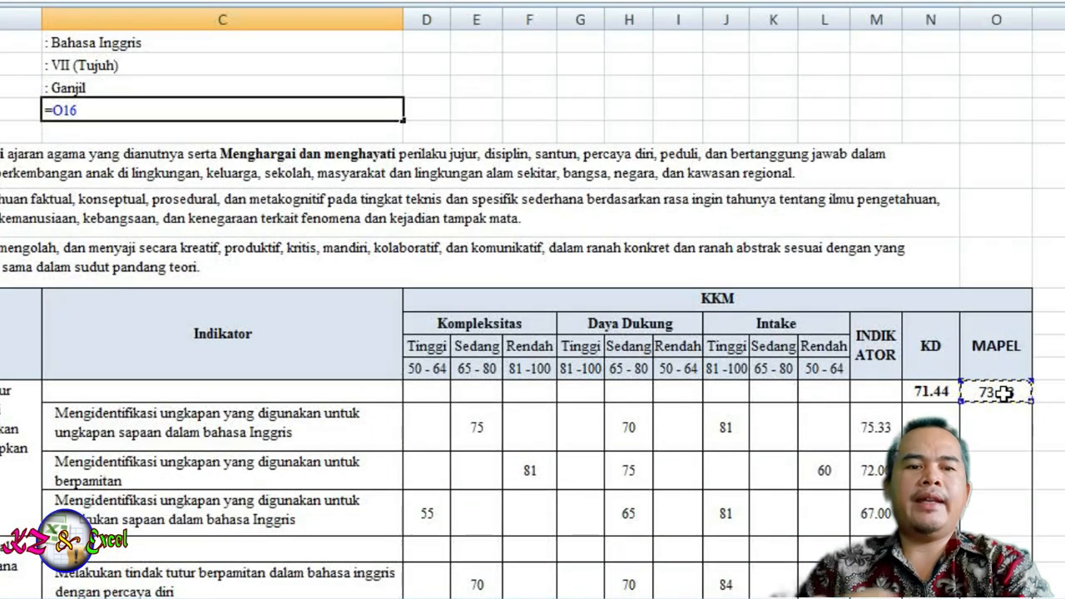
pyautogui.press('Return')
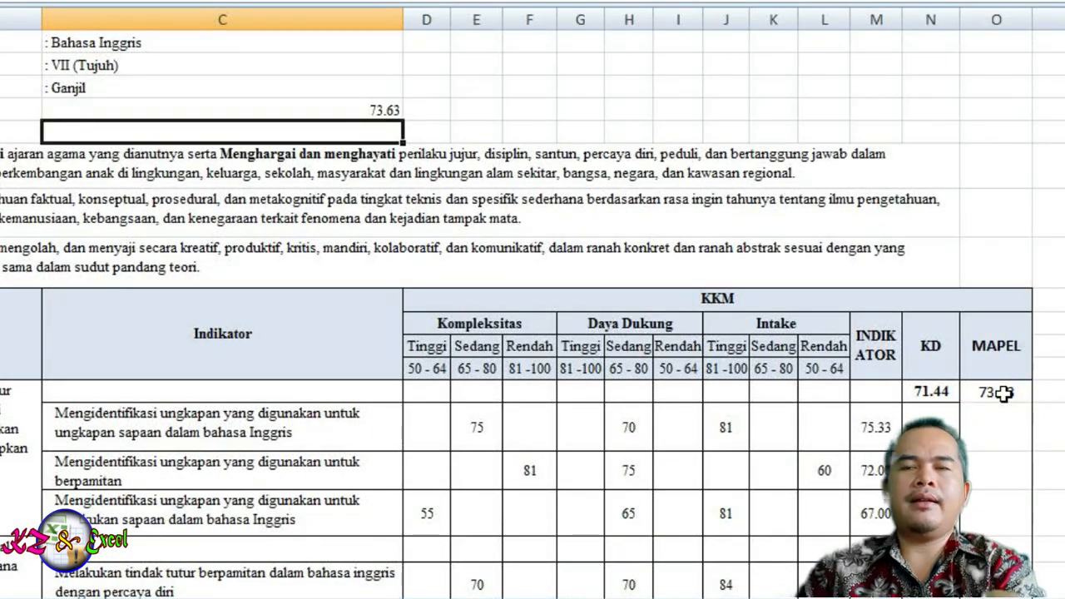
# Format the linked score in the header as bold, left-aligned and with no decimal places.
pyautogui.click(376, 111)
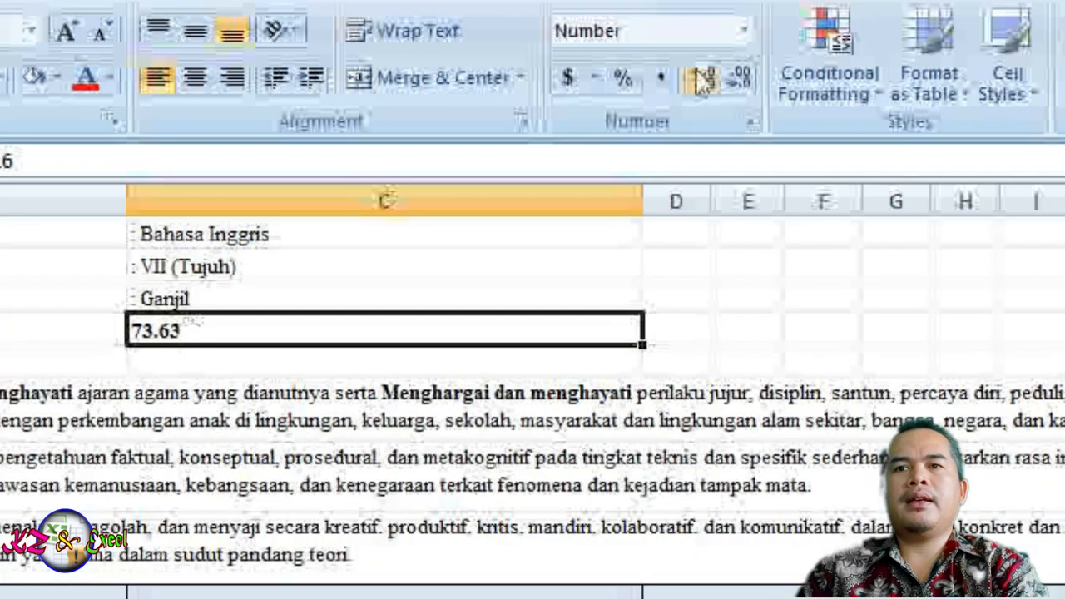
pyautogui.click(737, 73)
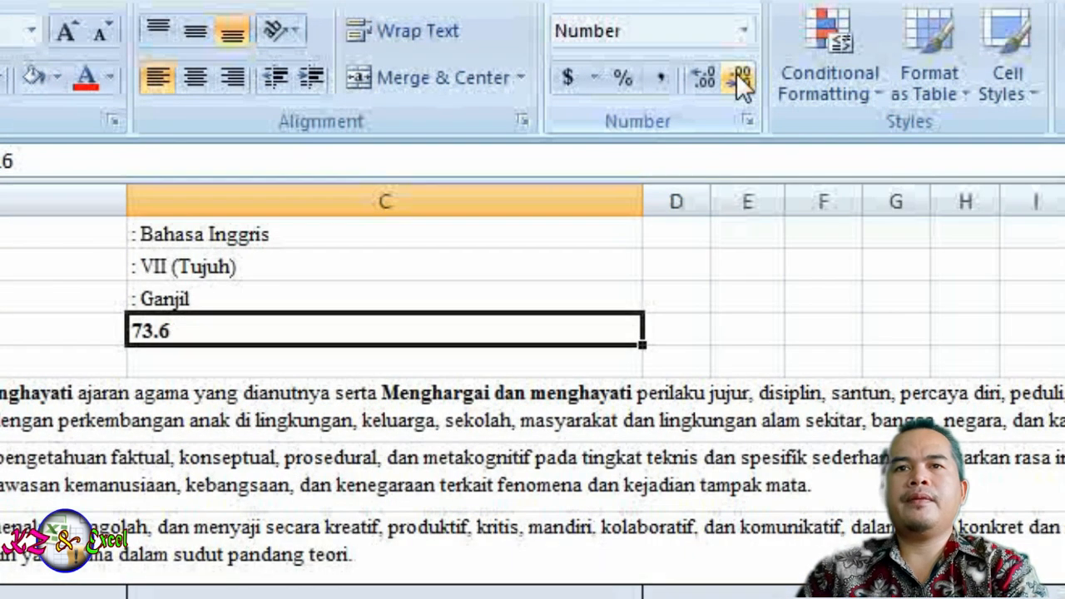
pyautogui.click(737, 73)
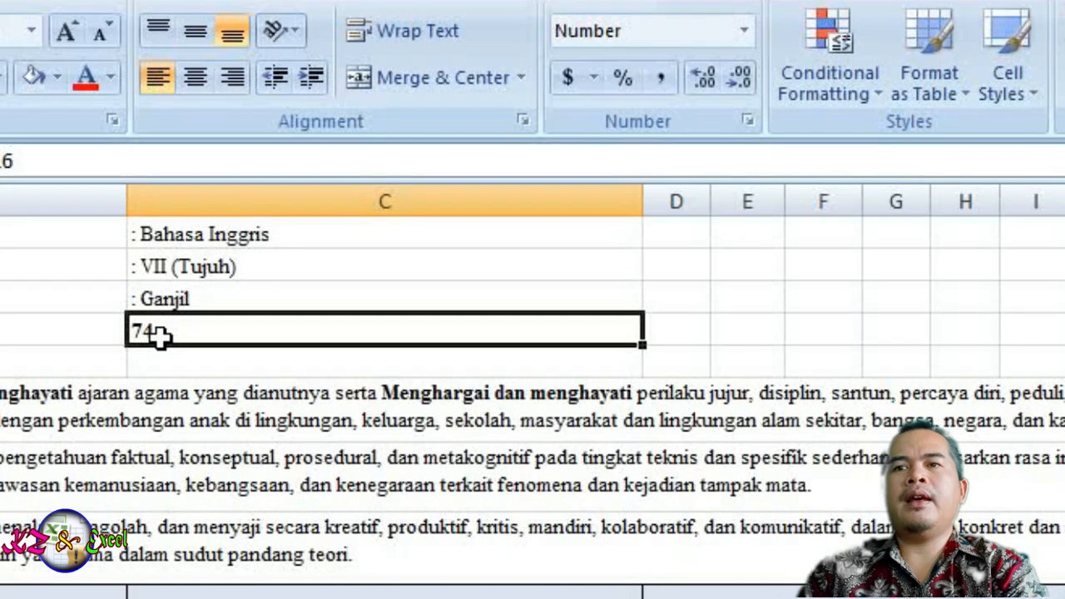
pyautogui.click(167, 362)
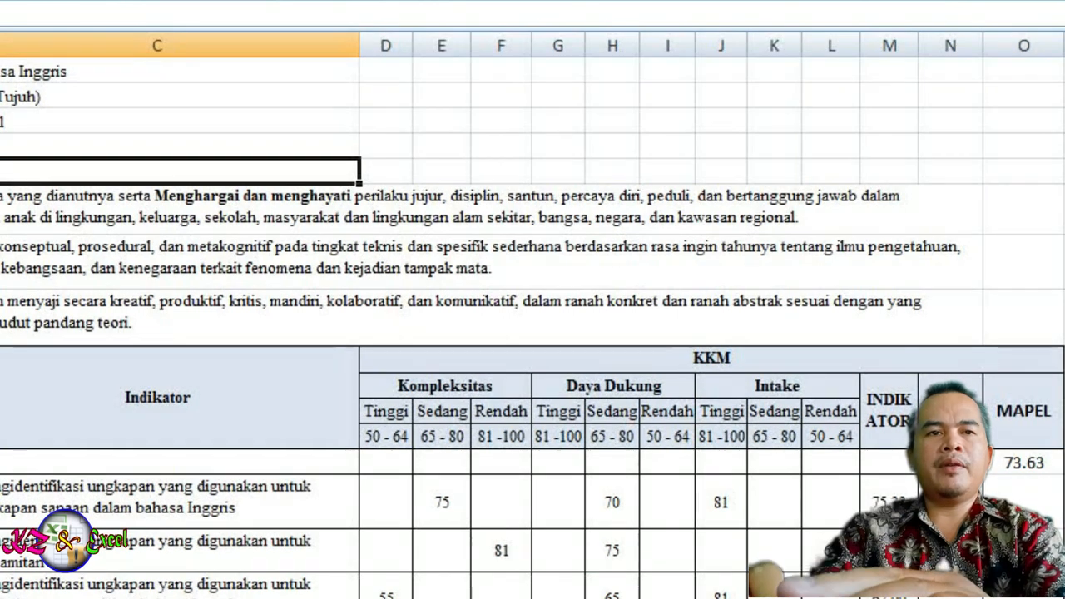
# Review the indicator, KD and MAPEL scores throughout the KKM table.
pyautogui.scroll(-1, 161, 332)
pyautogui.scroll(-4, 532, 317)
pyautogui.scroll(5, 491, 316)
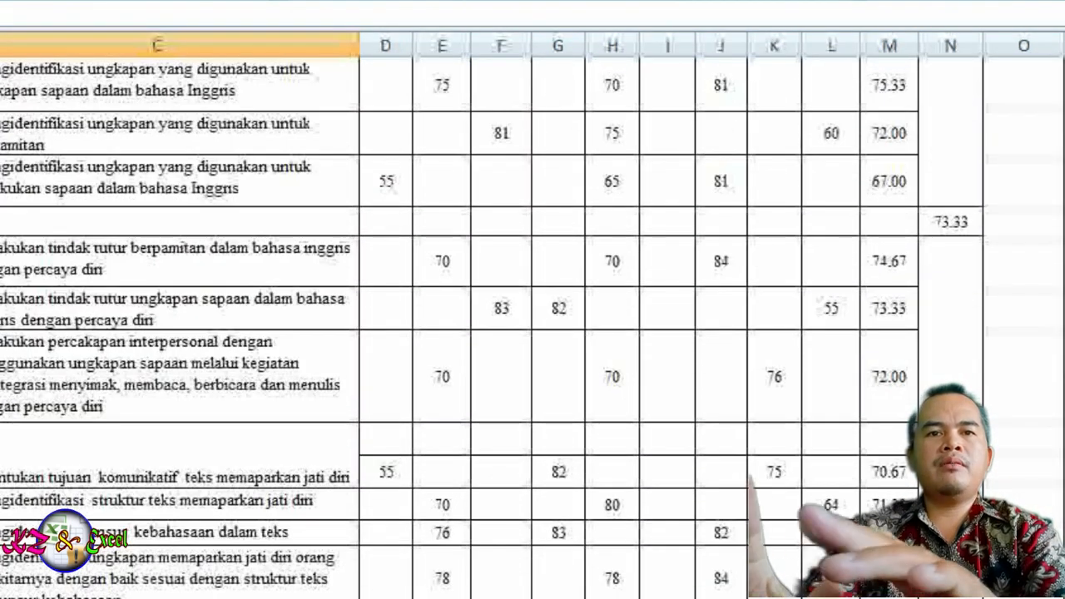
pyautogui.scroll(2, 491, 316)
pyautogui.scroll(3, 491, 317)
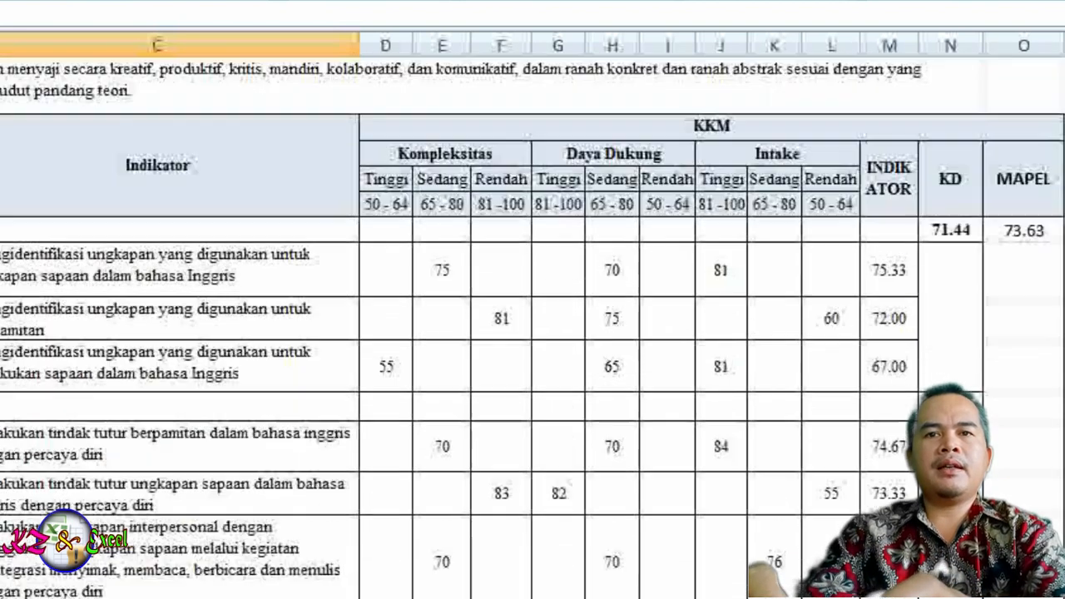
pyautogui.scroll(-3, 491, 316)
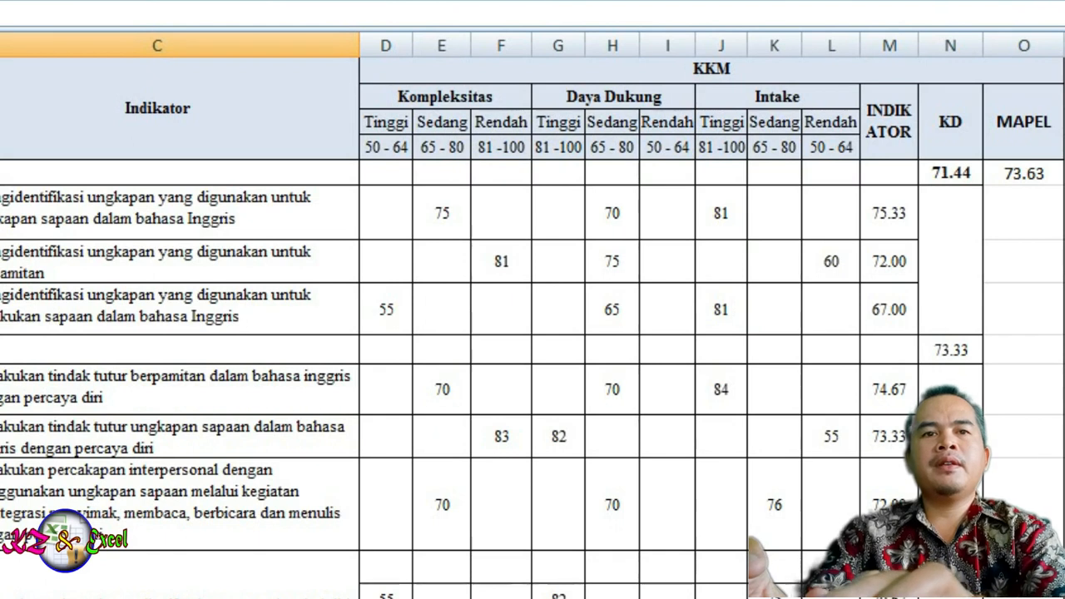
pyautogui.scroll(-1, 491, 316)
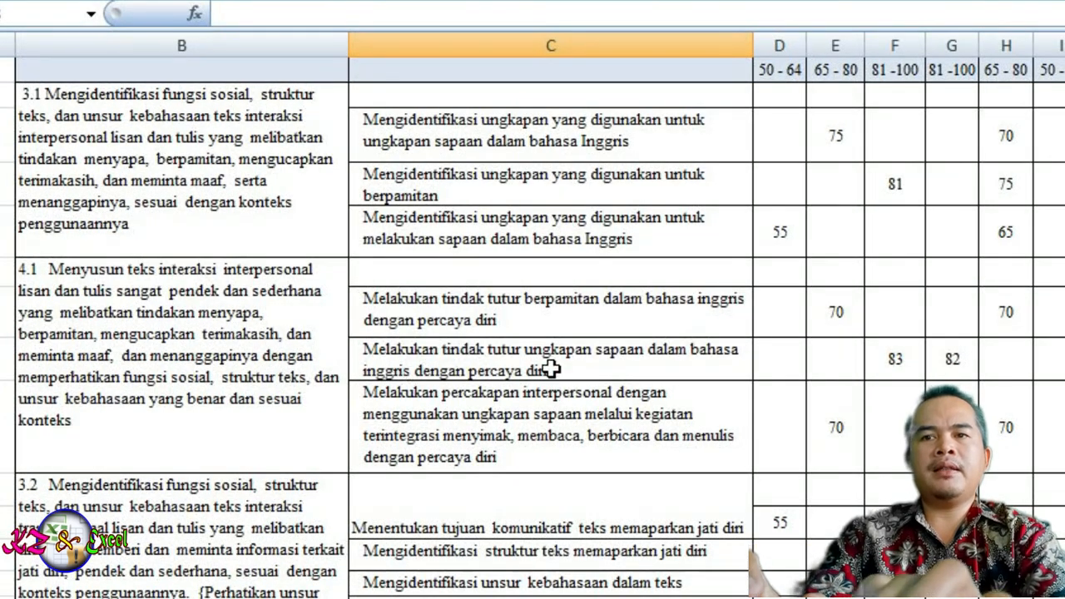
# Set the first KD 4.1 indicator's scores to 80 for Kompleksitas Sedang, 80 for Daya Dukung Sedang and 90 for Intake Tinggi.
pyautogui.click(834, 324)
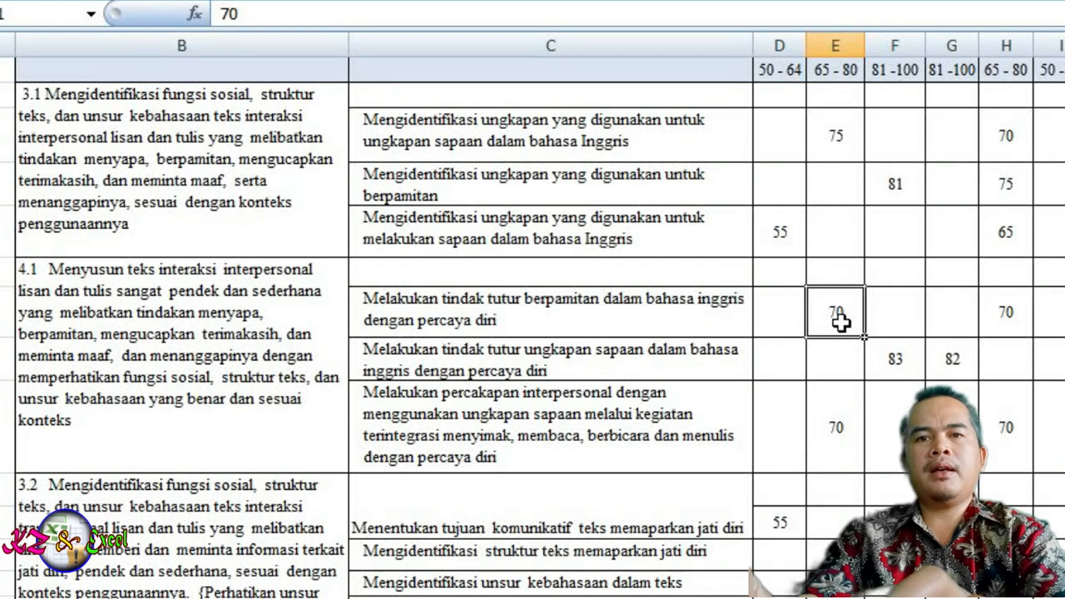
pyautogui.write('80')
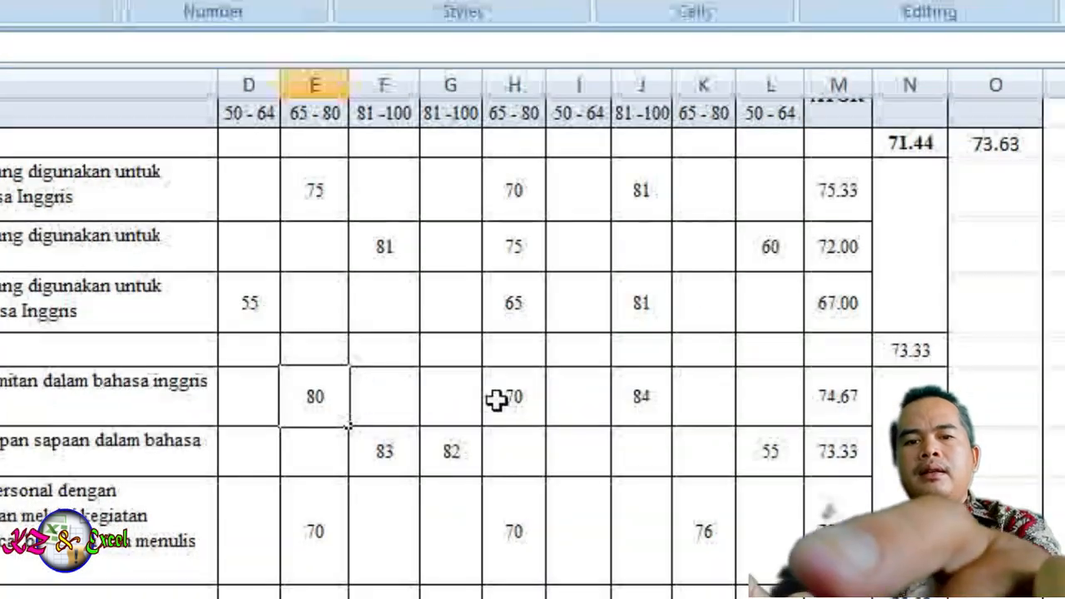
pyautogui.click(1006, 312)
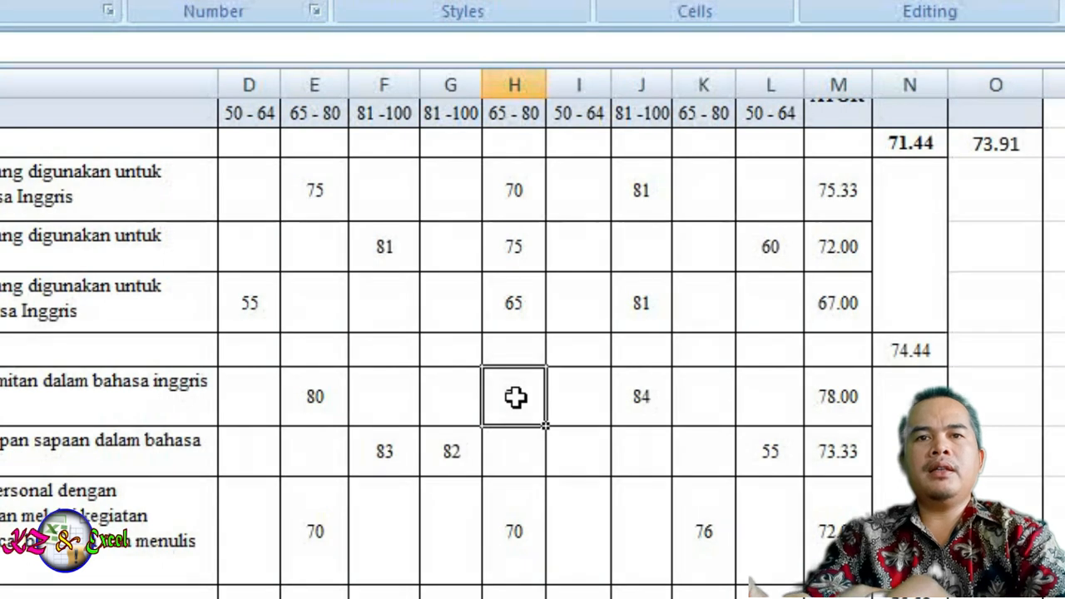
pyautogui.write('80')
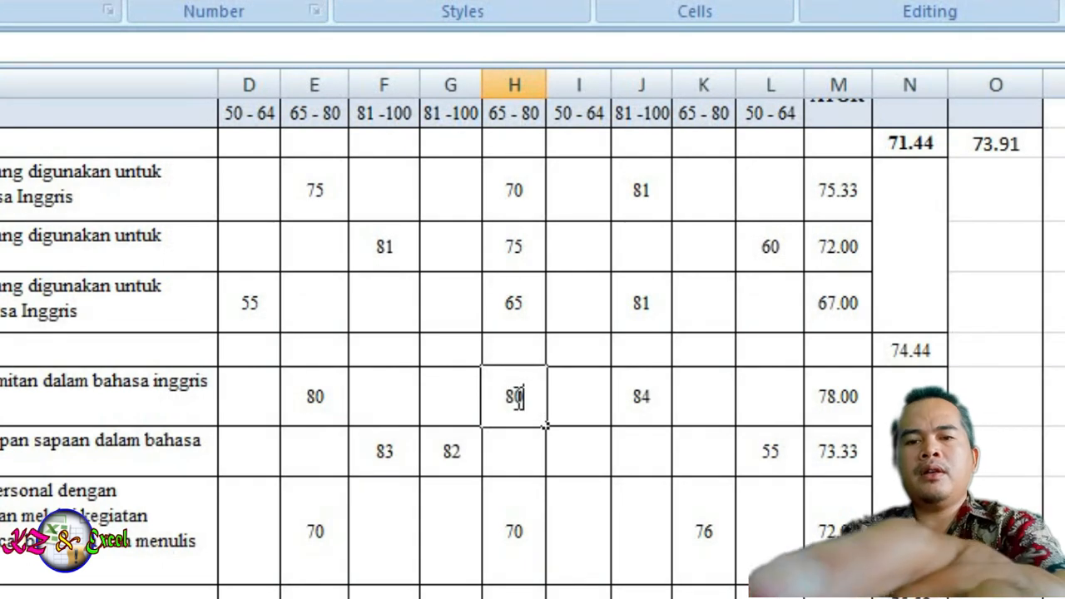
pyautogui.click(620, 487)
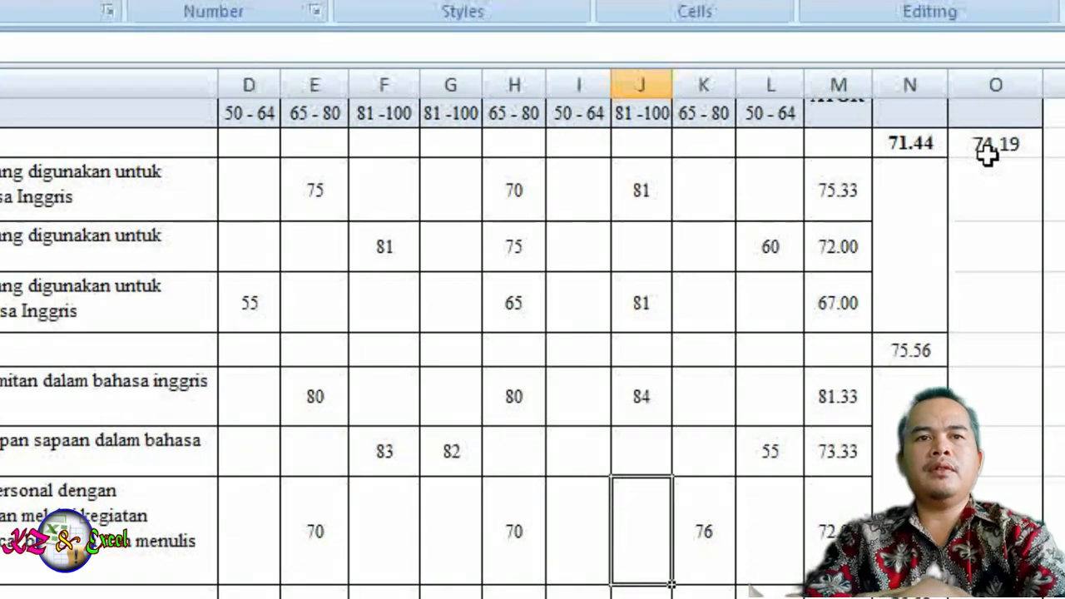
pyautogui.click(645, 402)
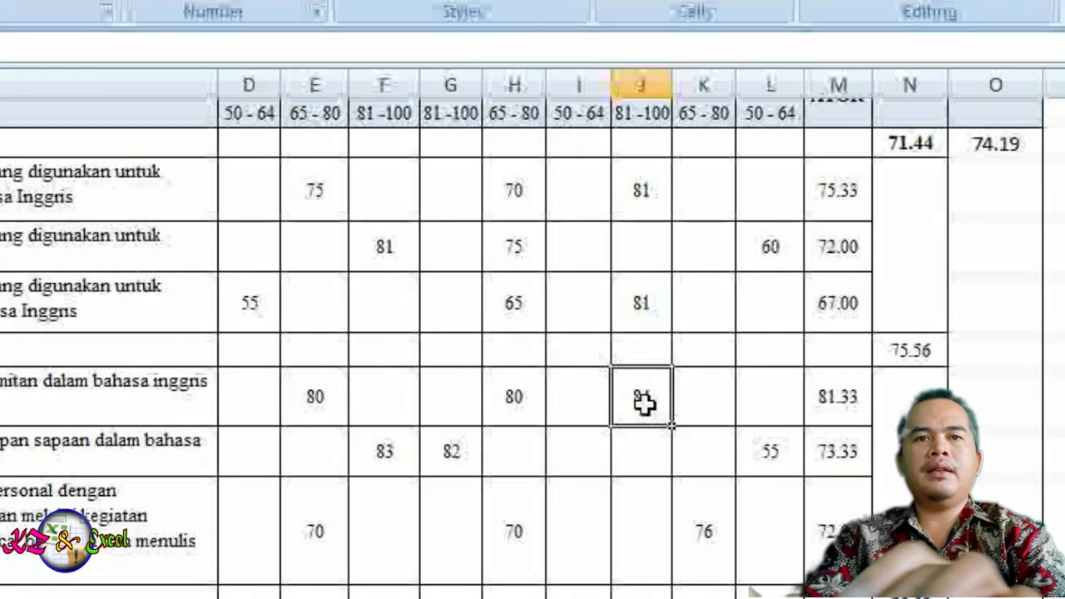
pyautogui.write('90')
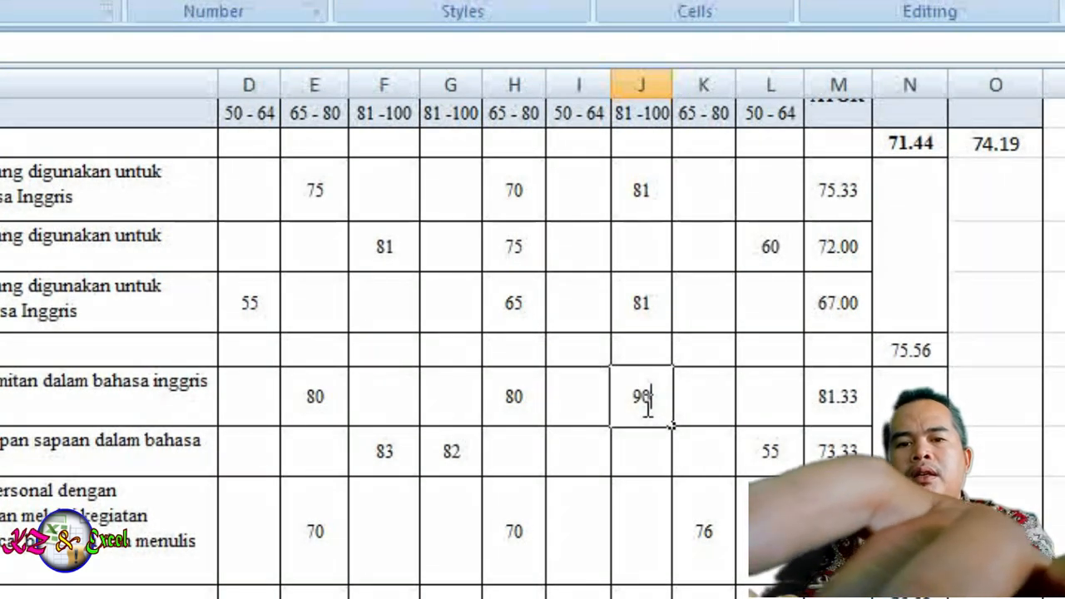
pyautogui.press('Return')
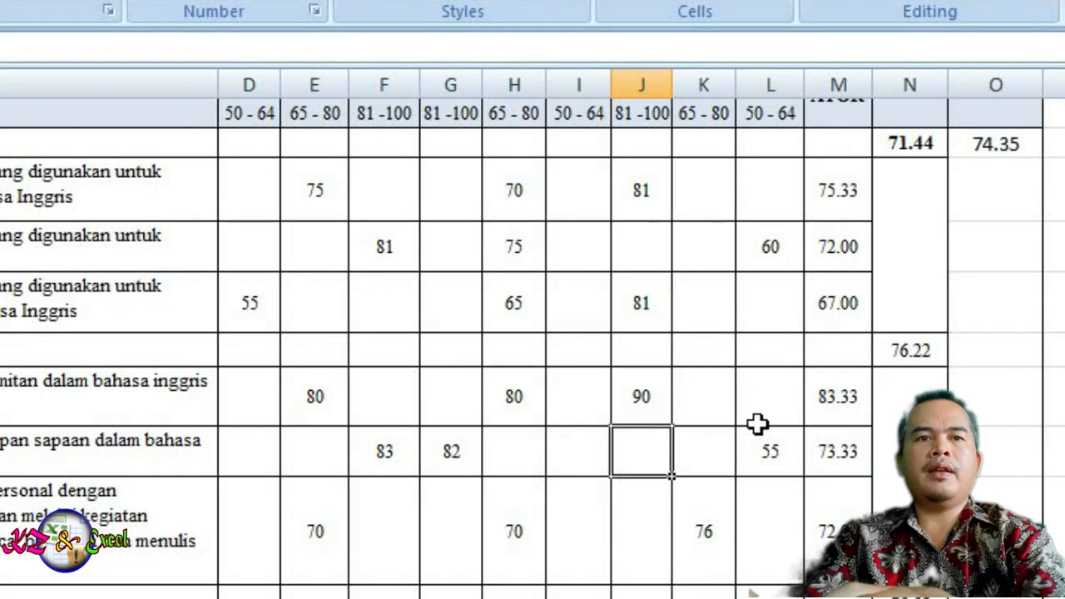
# Set the third KD 4.1 indicator's Kompleksitas Sedang and Daya Dukung Sedang scores to 80 each, and check the linked KKM in the header.
pyautogui.click(315, 533)
pyautogui.write('80')
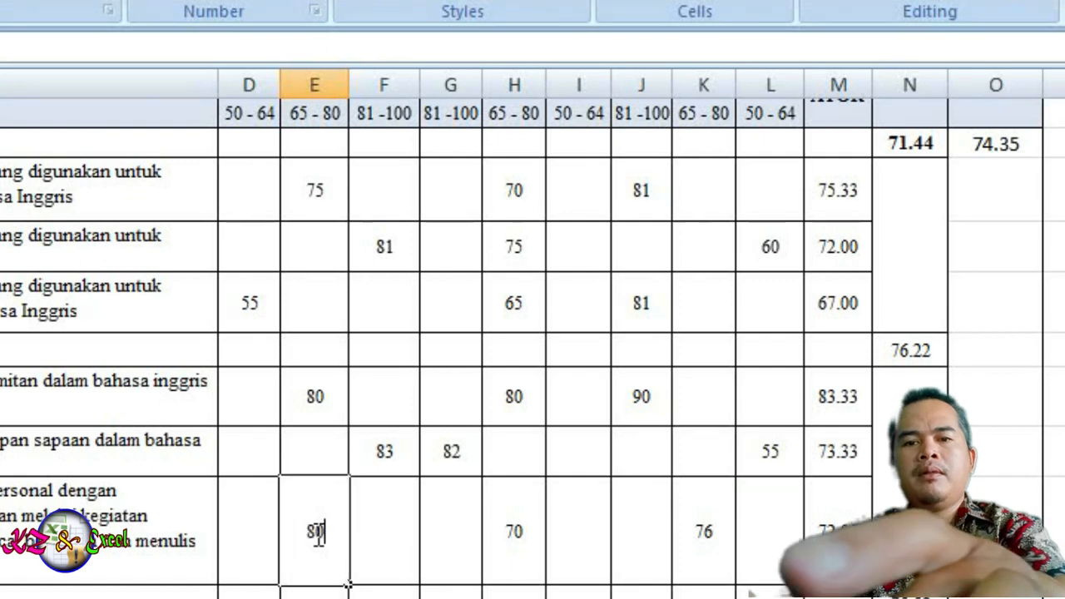
pyautogui.click(514, 536)
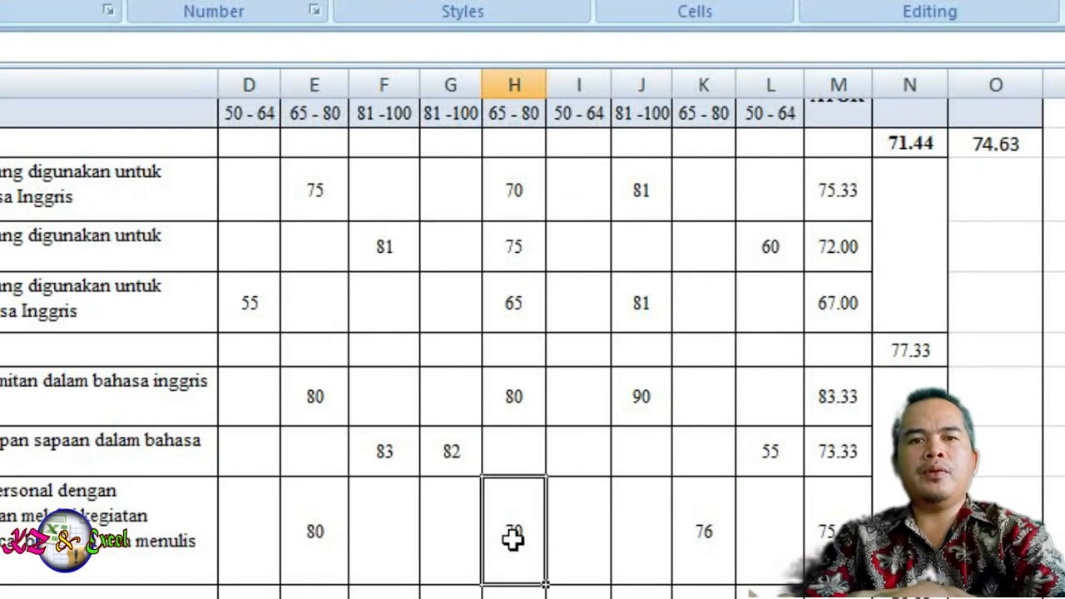
pyautogui.write('80')
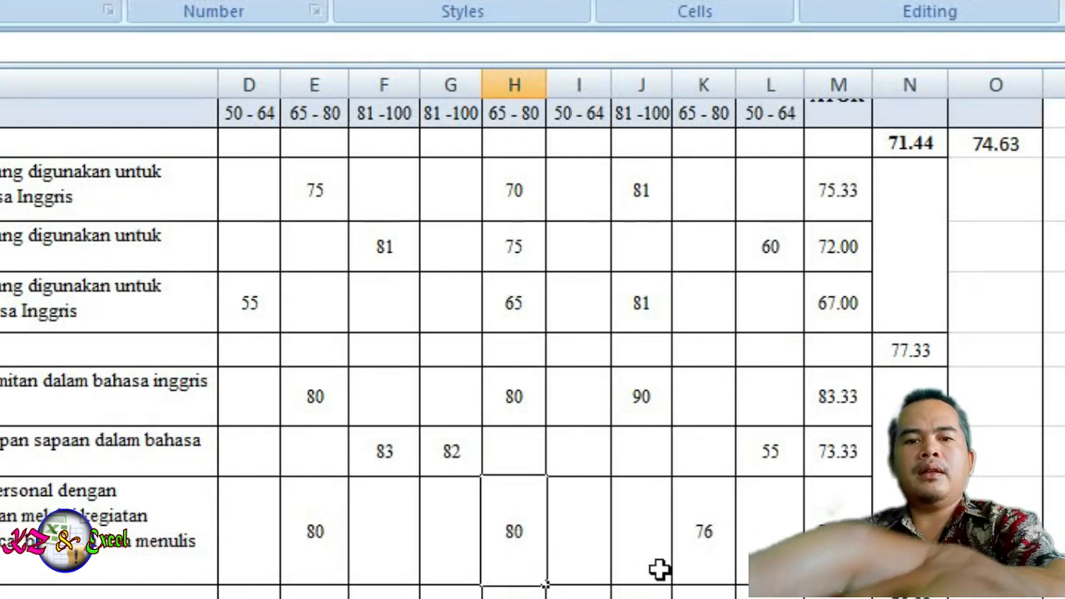
pyautogui.click(659, 566)
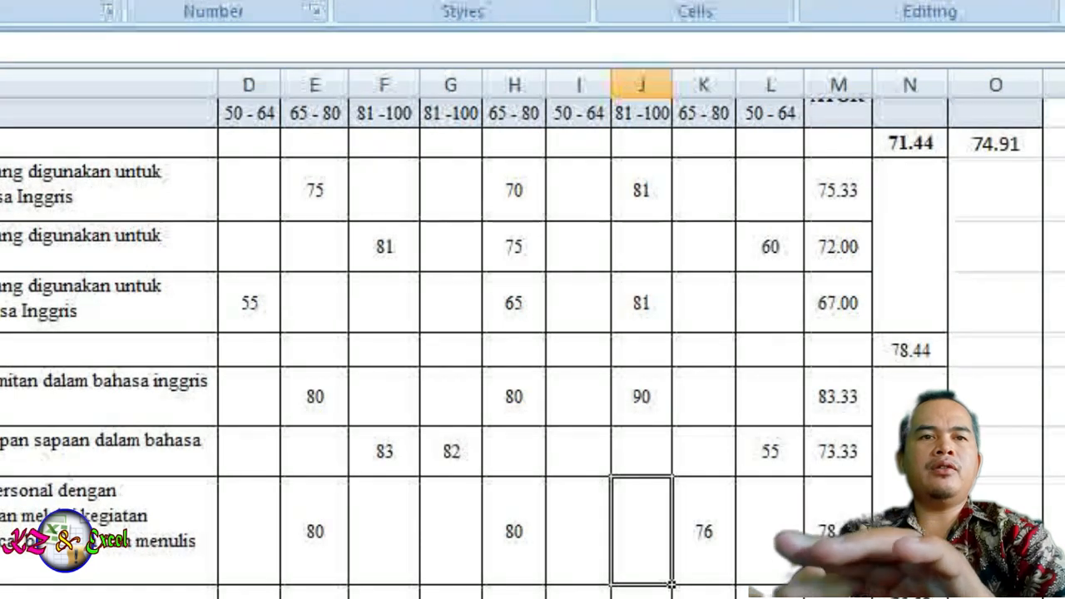
pyautogui.scroll(2, 532, 333)
pyautogui.scroll(1, 533, 346)
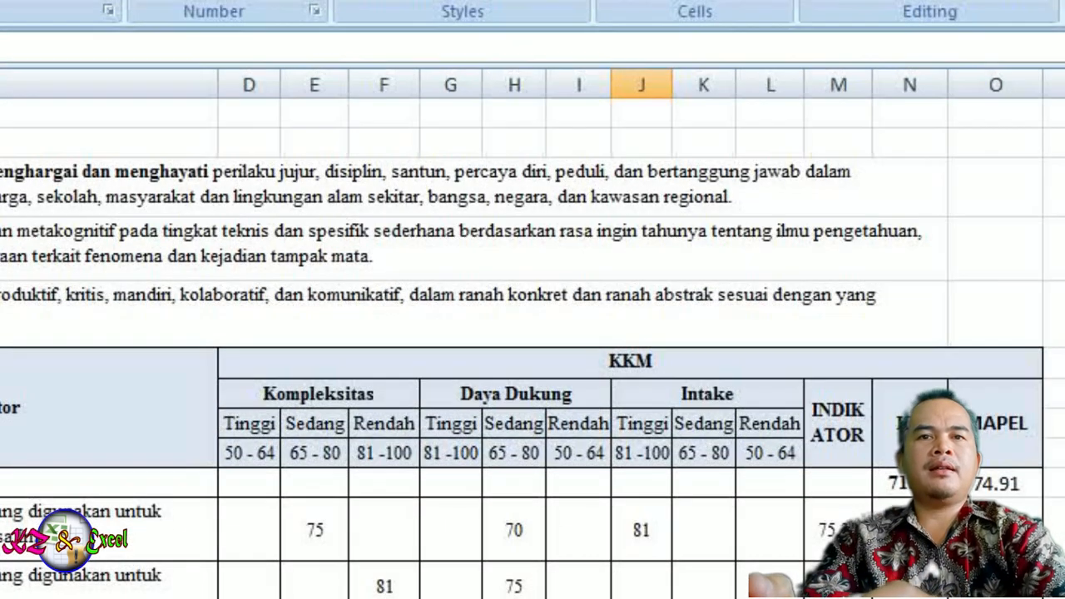
pyautogui.scroll(1, 347, 239)
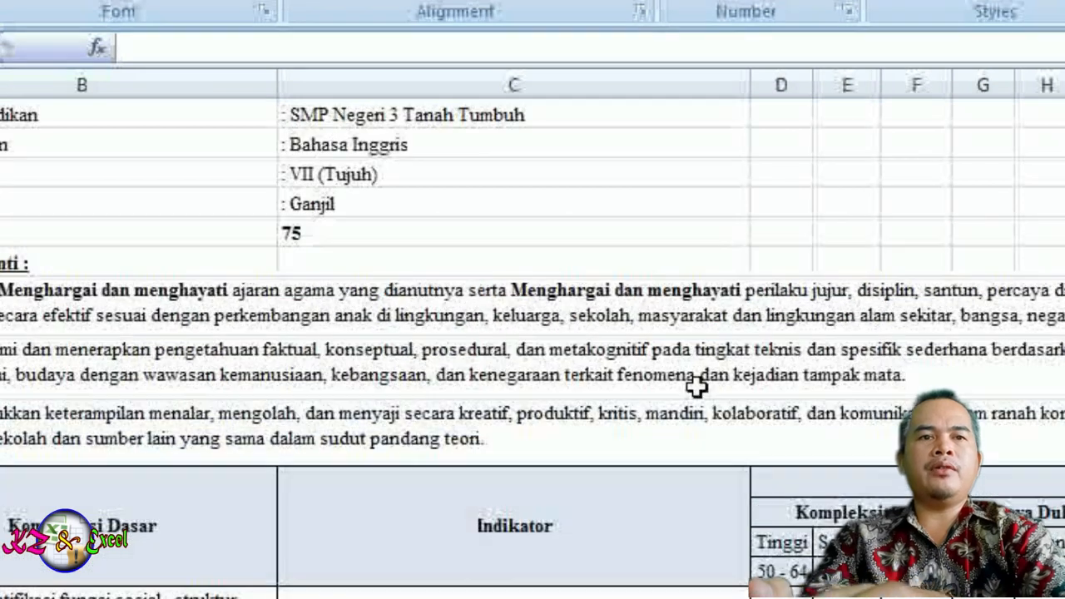